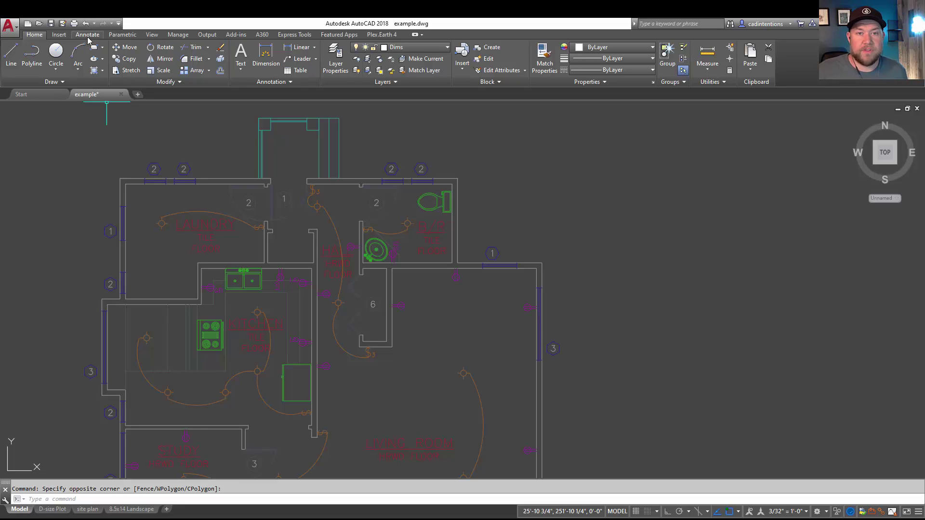
# Step: Add a 7' linear dimension between two wall corners, placed above the wall
pyautogui.click(88, 35)
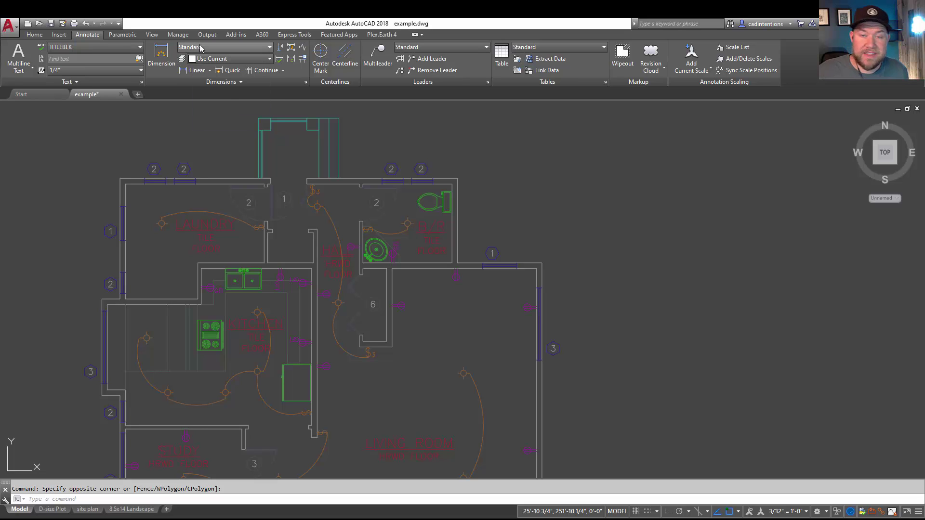
pyautogui.click(195, 70)
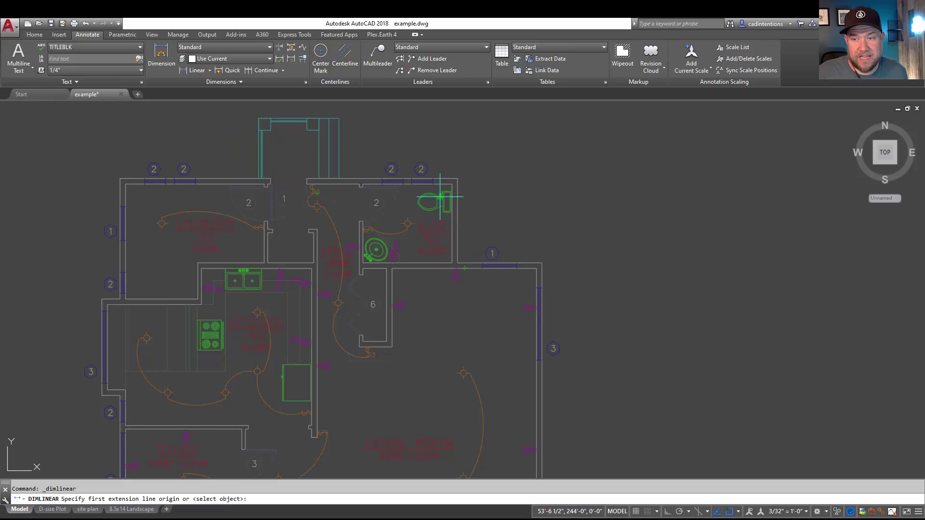
pyautogui.click(457, 263)
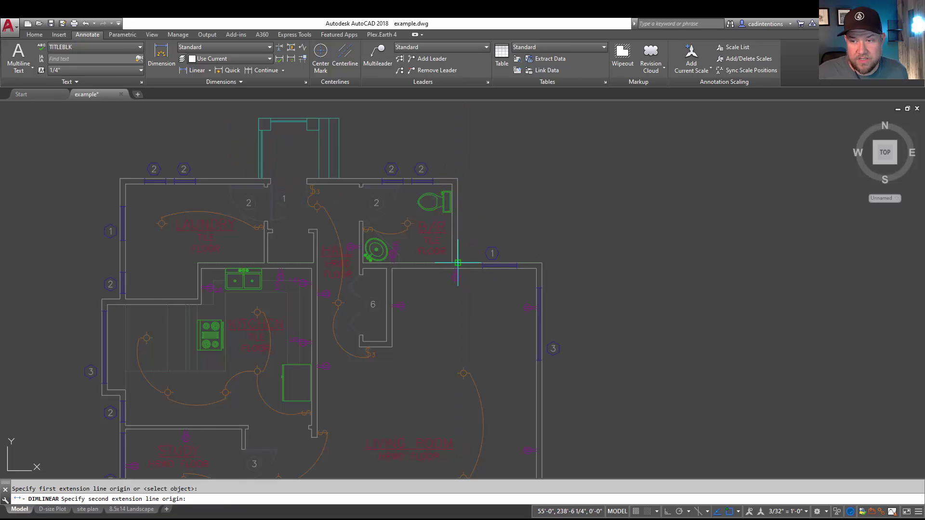
pyautogui.click(541, 262)
pyautogui.click(540, 232)
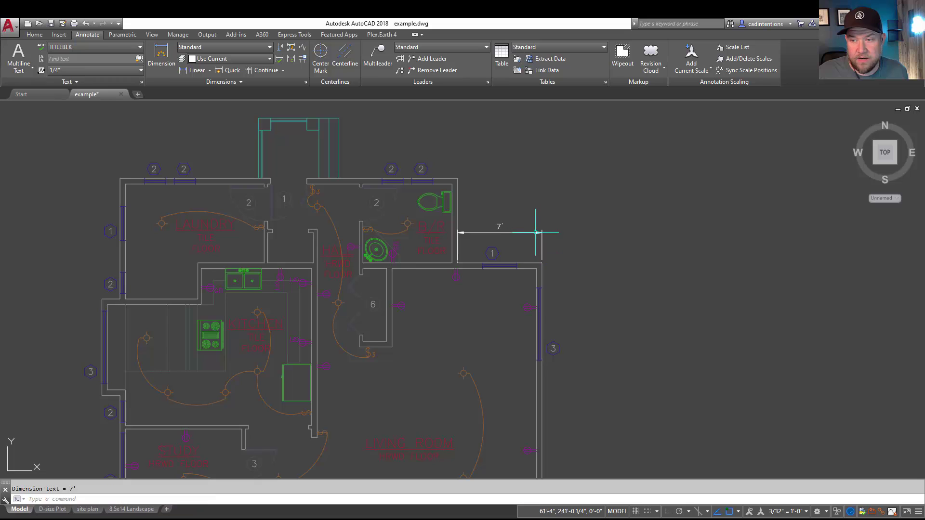
pyautogui.moveTo(549, 228)
pyautogui.mouseDown(button='middle')
pyautogui.moveTo(489, 214)
pyautogui.moveTo(467, 196)
pyautogui.mouseUp(button='middle')
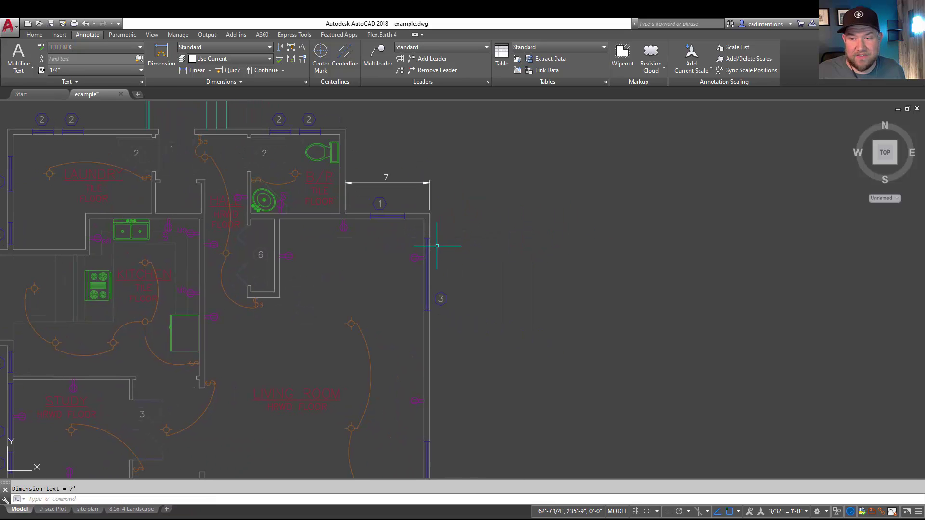
# Step: Repeat the linear dimension to add a 9'-10" dimension above the upper wall run
pyautogui.press('Return')
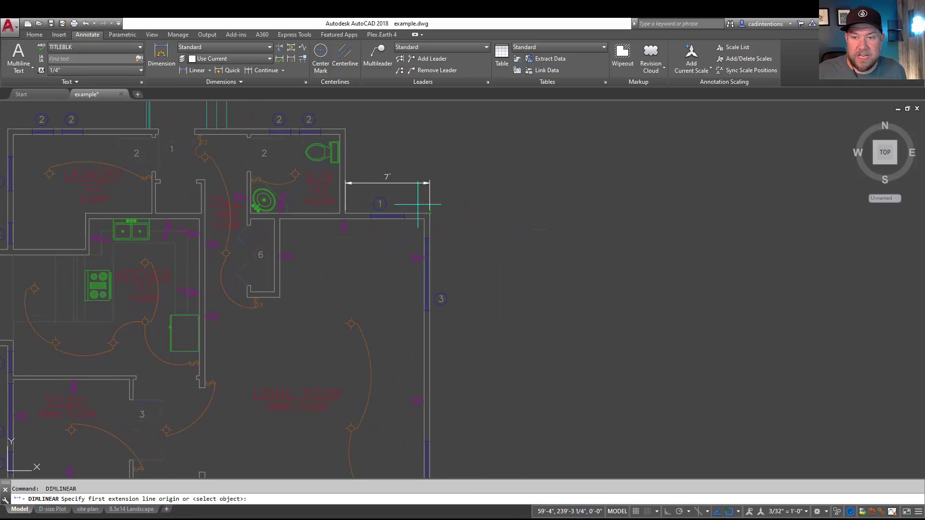
pyautogui.click(344, 129)
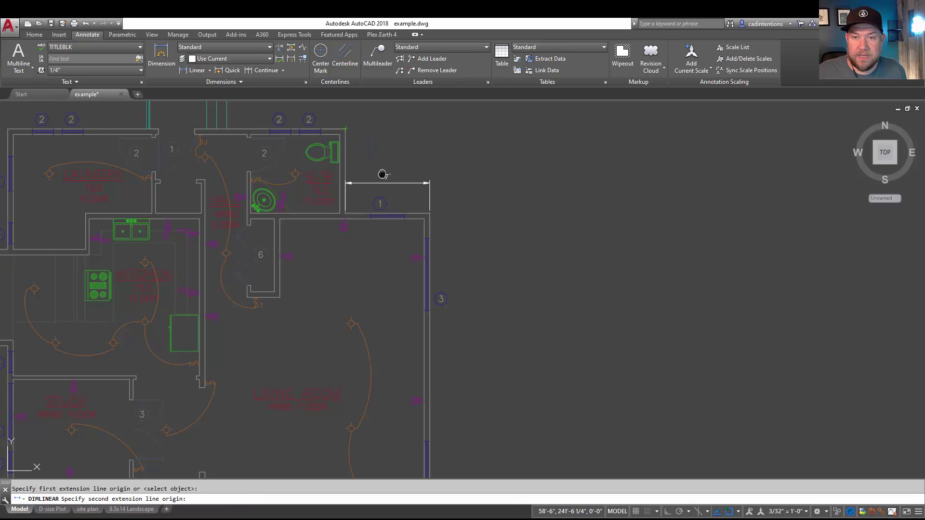
pyautogui.moveTo(326, 128); pyautogui.dragTo(370, 229, button='middle')
pyautogui.click(272, 228)
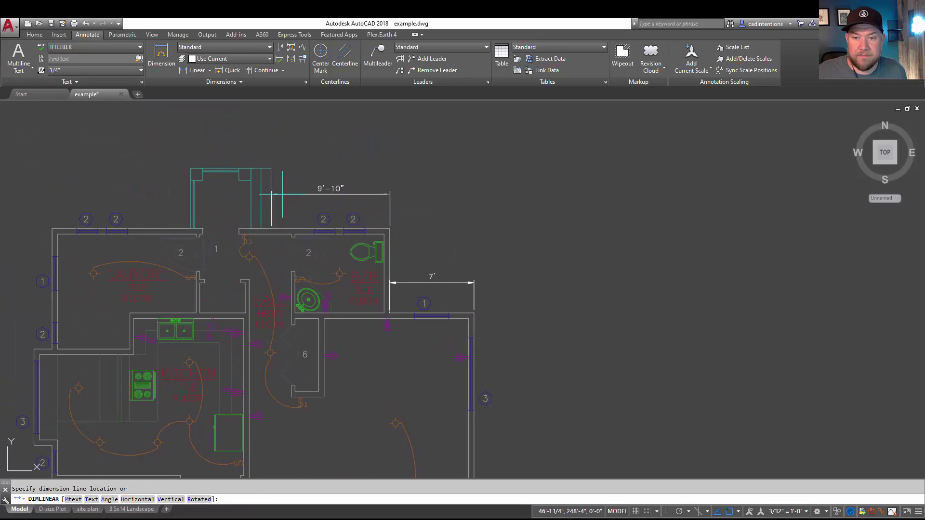
pyautogui.click(289, 192)
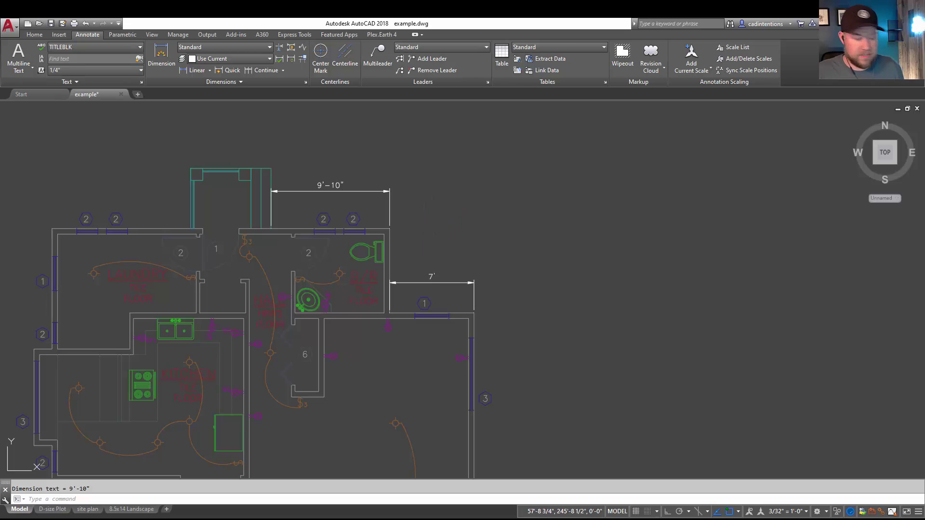
pyautogui.press('Escape')
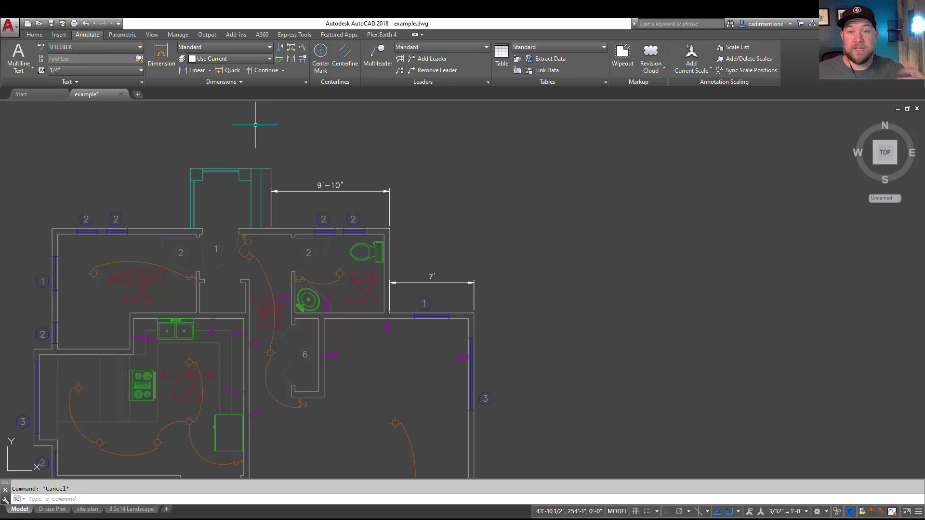
# Step: In the Dimension Style Manager, create a new style named STANDARD (IMP & MET) starting from Standard
pyautogui.click(305, 83)
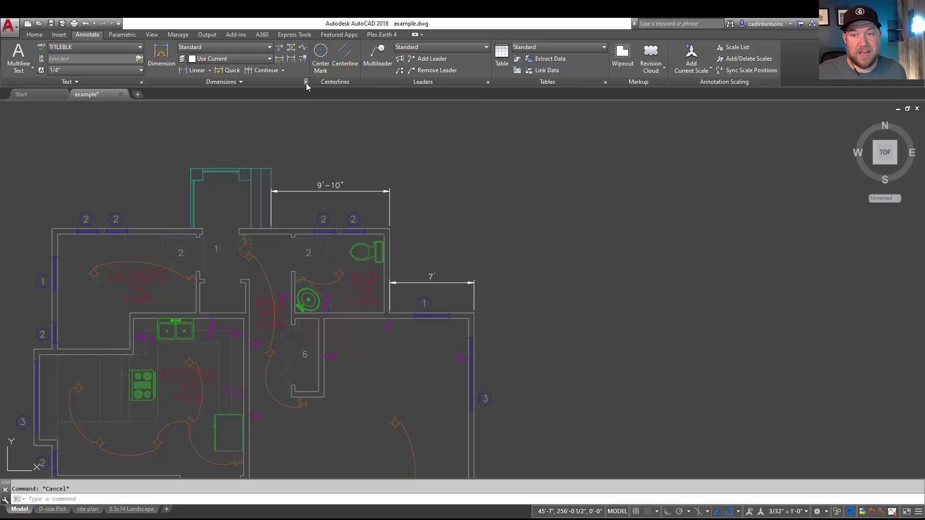
pyautogui.moveTo(433, 187); pyautogui.dragTo(443, 67)
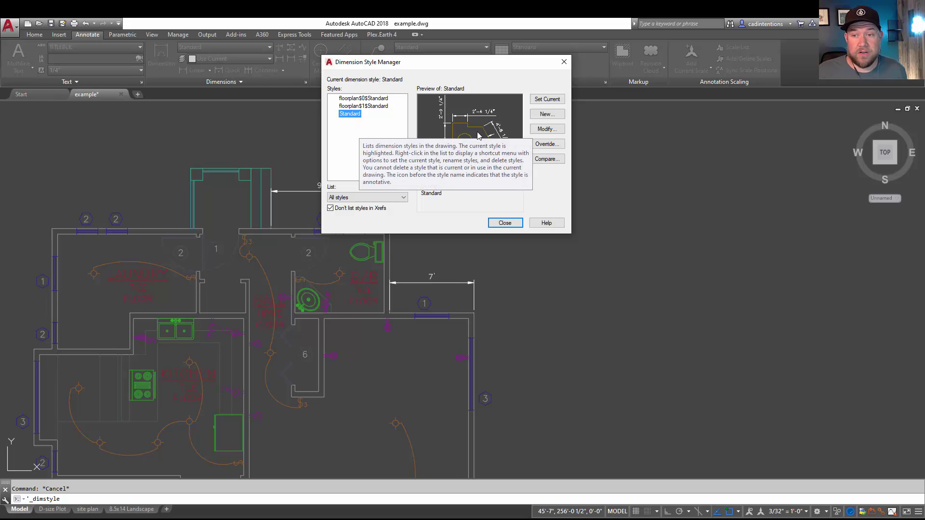
pyautogui.click(548, 116)
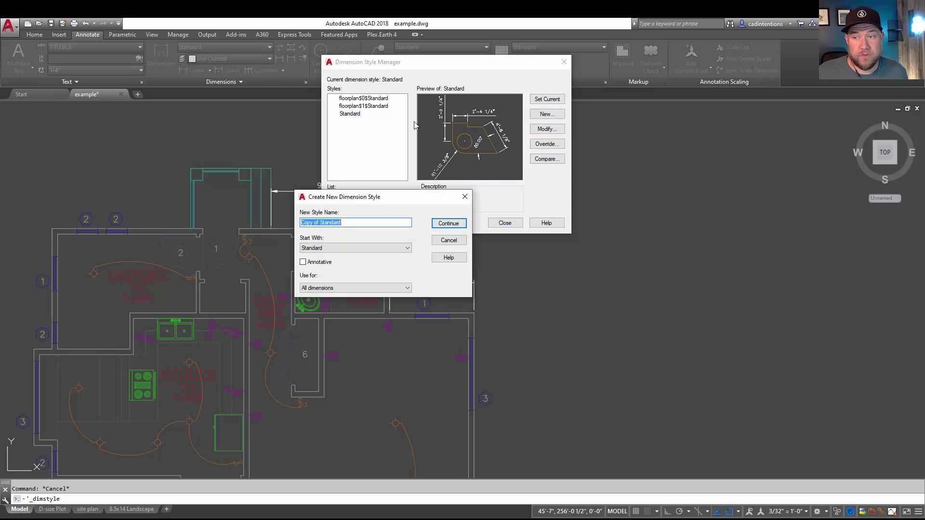
pyautogui.moveTo(336, 224); pyautogui.dragTo(280, 216)
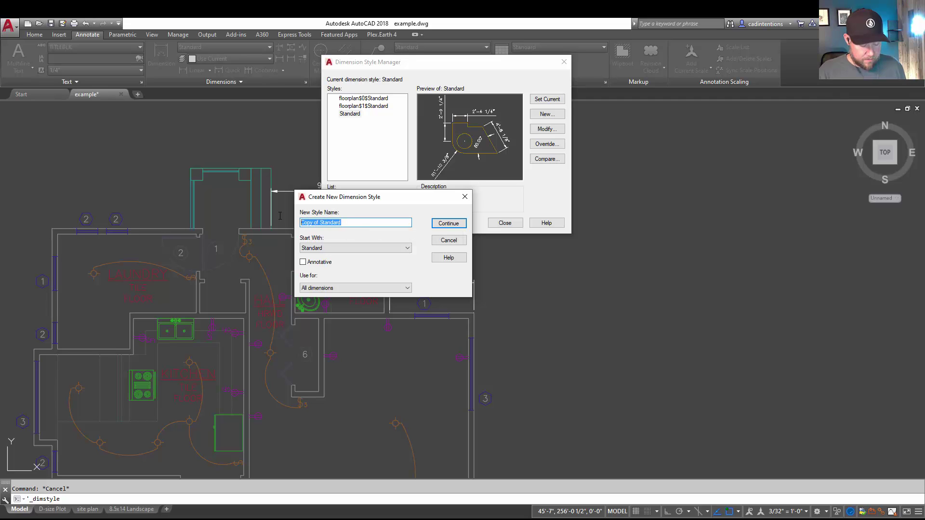
pyautogui.write('s')
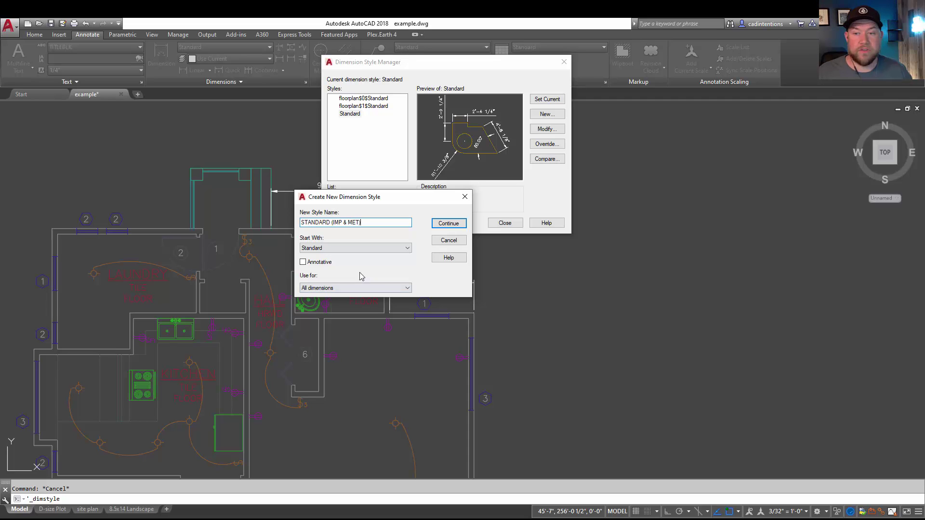
pyautogui.click(334, 248)
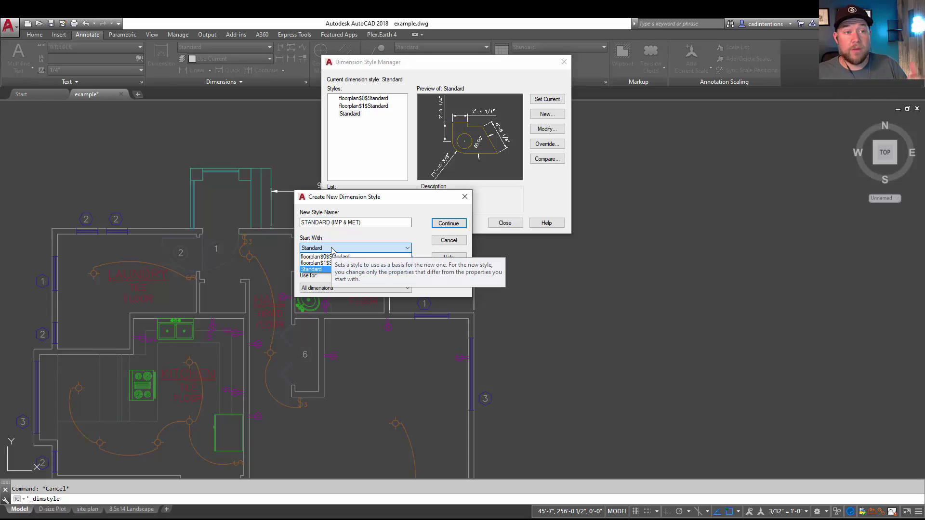
pyautogui.click(332, 250)
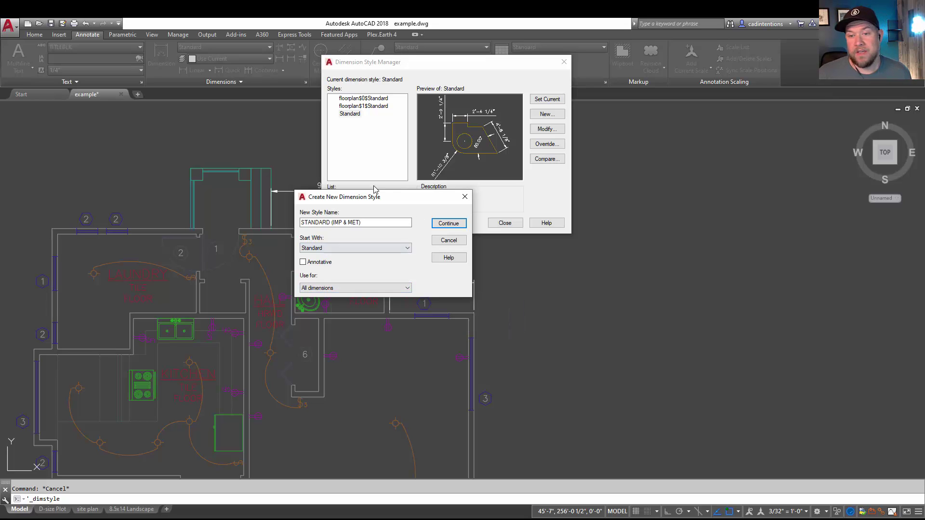
# Step: Set the Primary Units format to Architectural, keeping 0'-0 1/8" precision
pyautogui.click(450, 224)
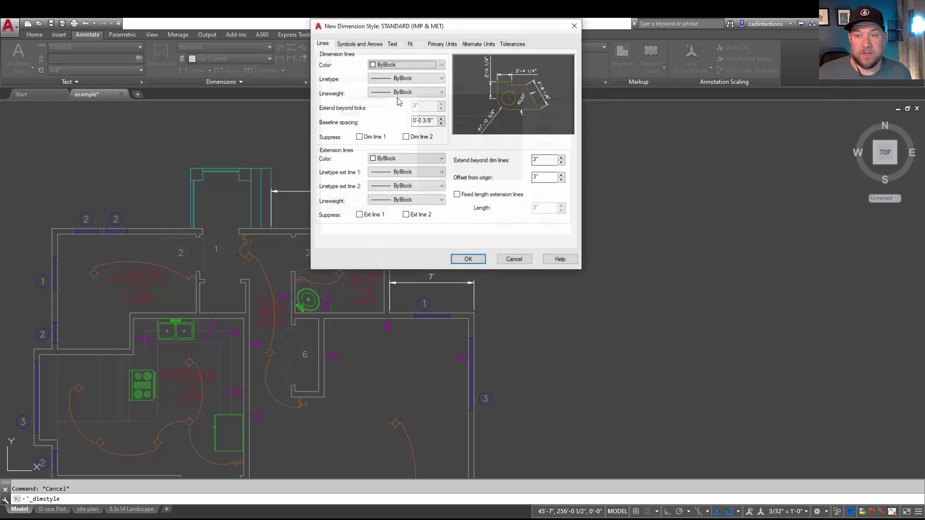
pyautogui.moveTo(359, 29); pyautogui.dragTo(110, 48)
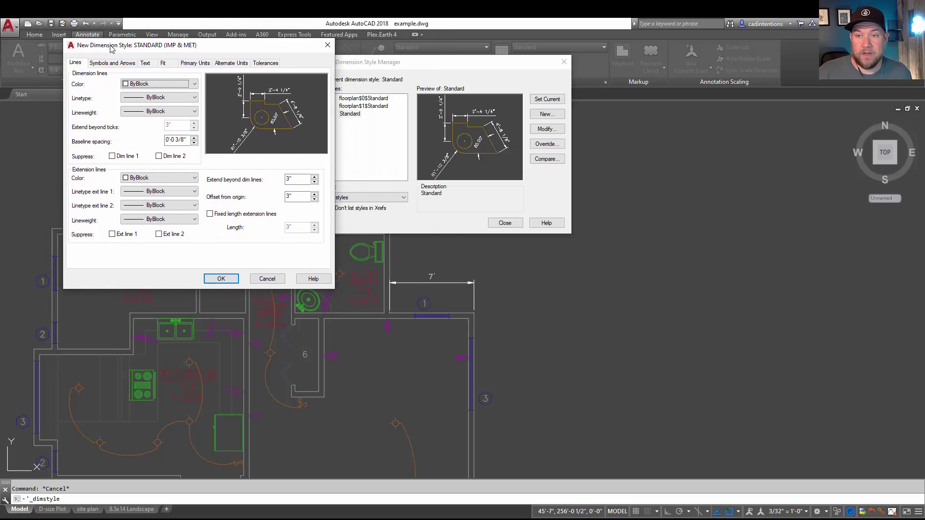
pyautogui.click(195, 63)
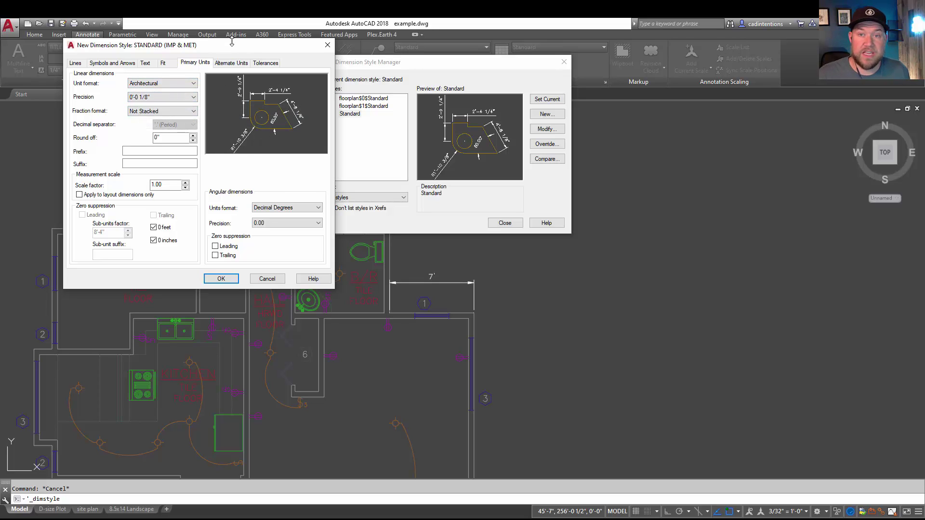
pyautogui.moveTo(274, 50); pyautogui.dragTo(622, 65)
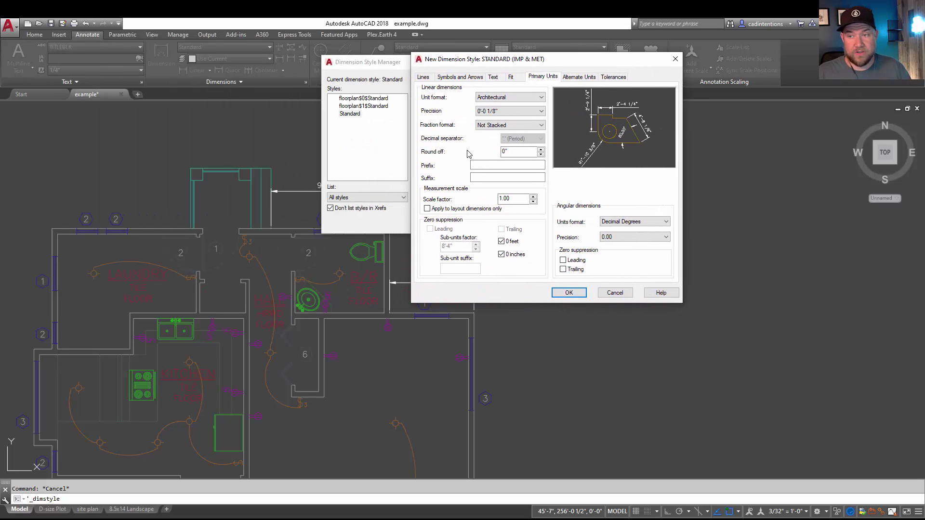
pyautogui.moveTo(539, 62); pyautogui.dragTo(431, 53)
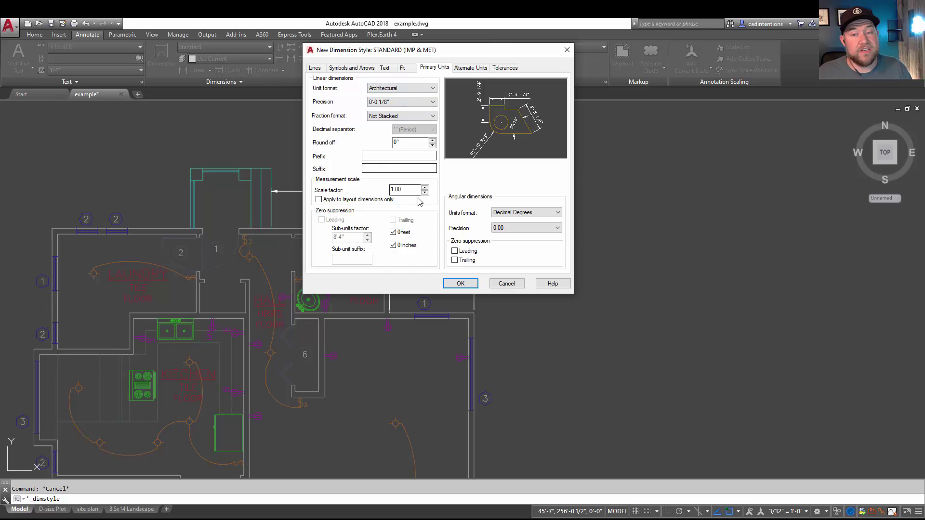
pyautogui.click(396, 92)
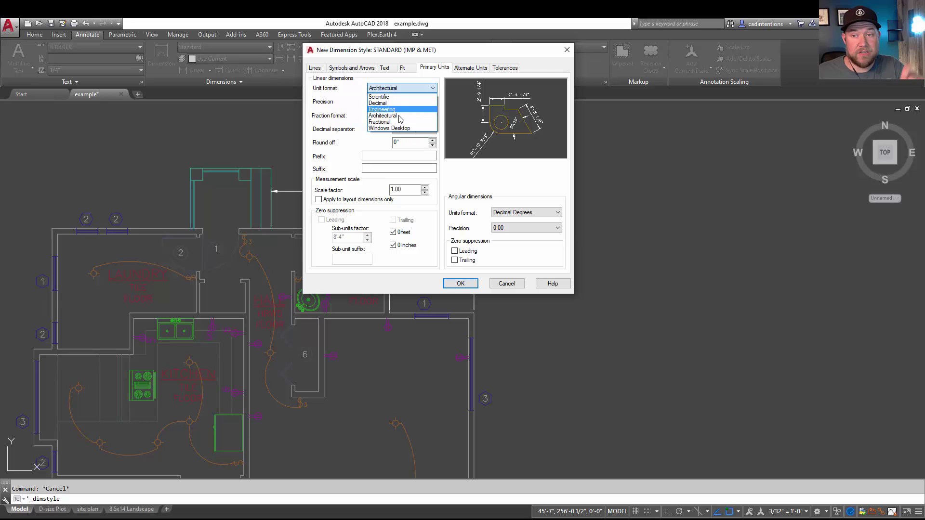
pyautogui.click(383, 110)
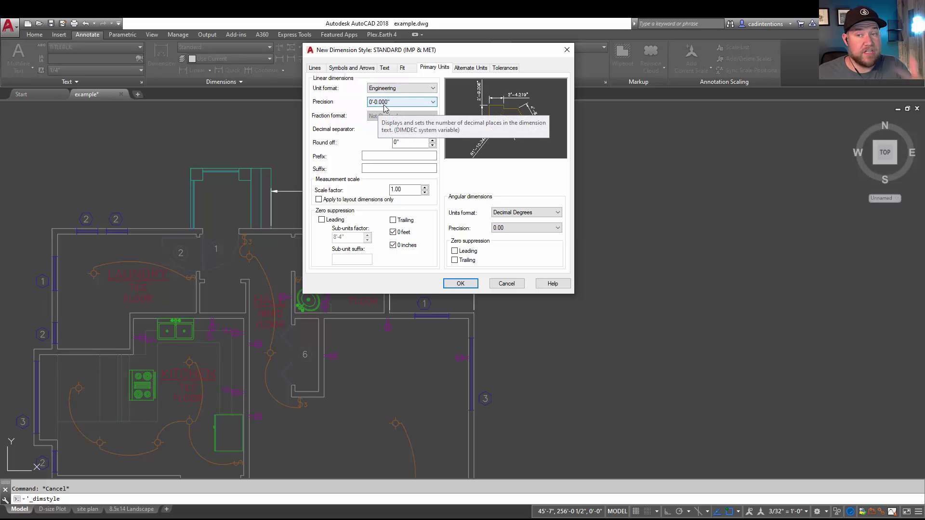
pyautogui.click(400, 88)
pyautogui.click(378, 101)
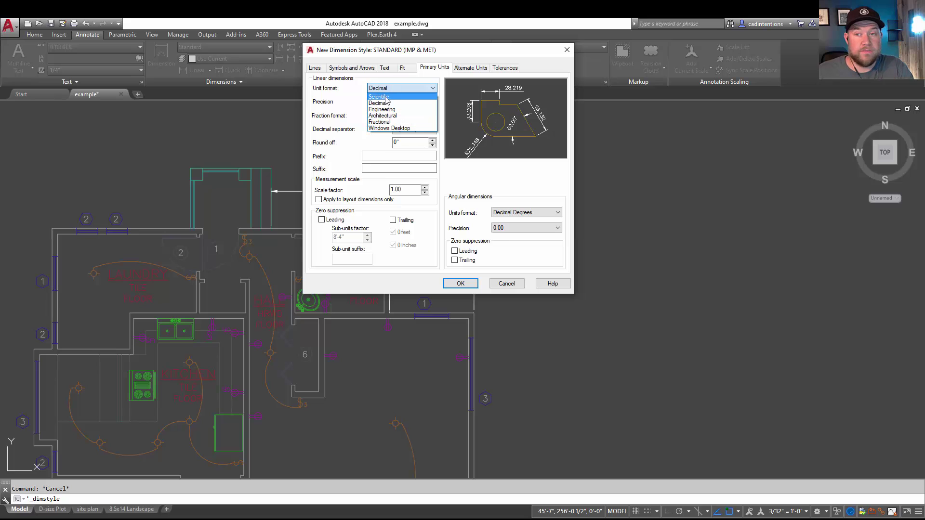
pyautogui.click(394, 116)
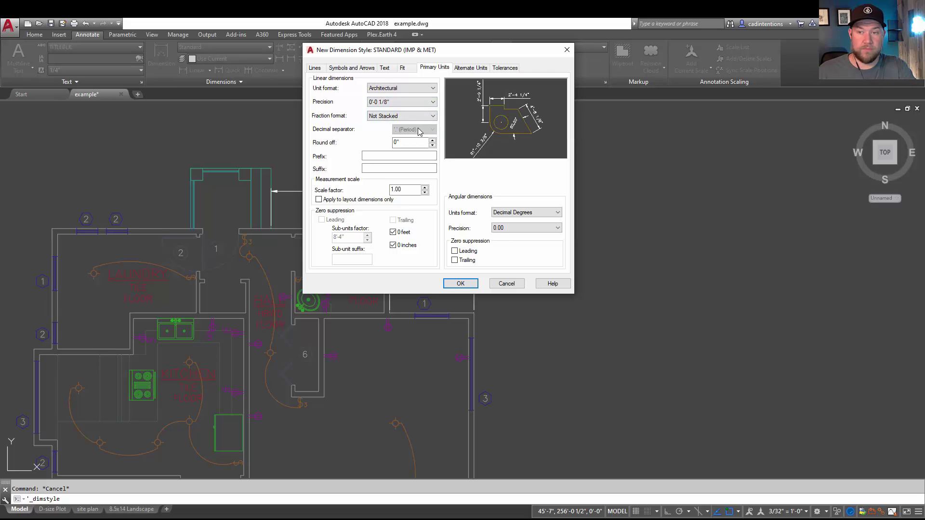
# Step: Turn on alternate units with Decimal format and 0.00 precision
pyautogui.click(472, 69)
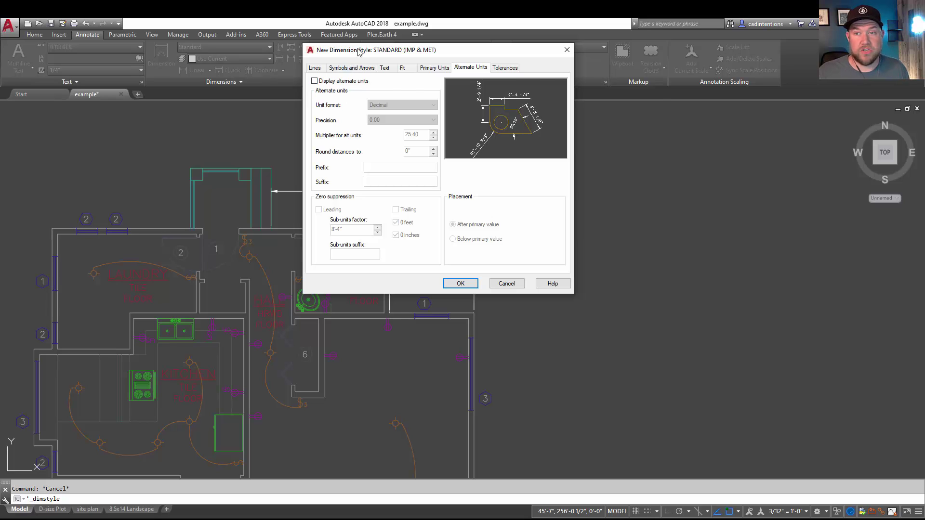
pyautogui.moveTo(361, 50); pyautogui.dragTo(555, 46)
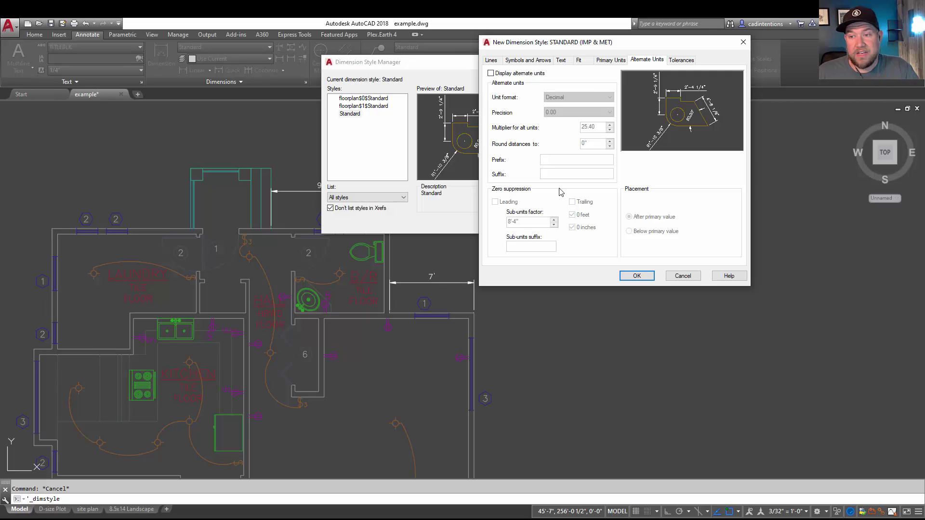
pyautogui.click(492, 74)
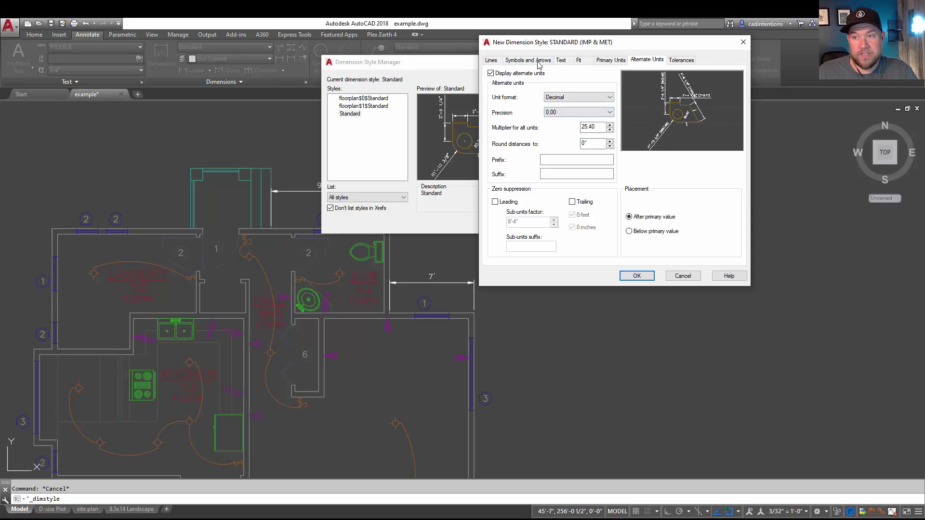
pyautogui.click(556, 98)
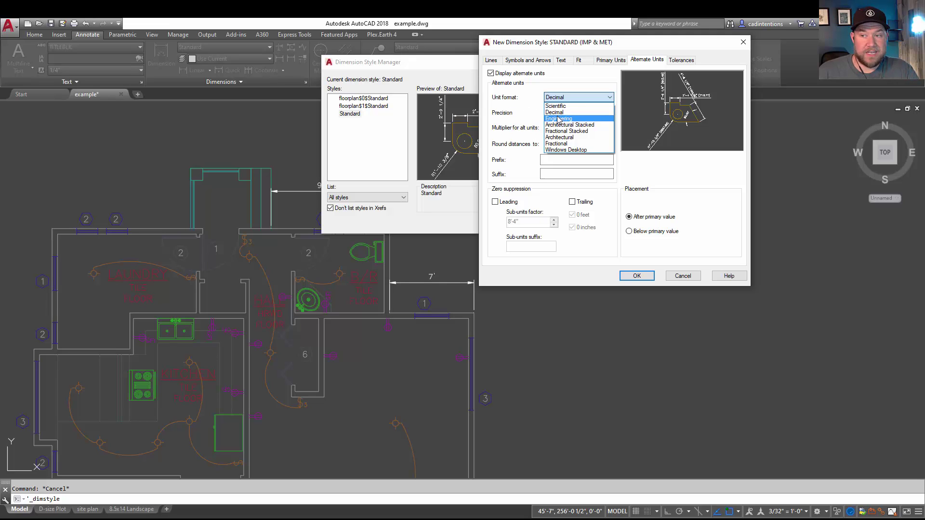
pyautogui.click(504, 116)
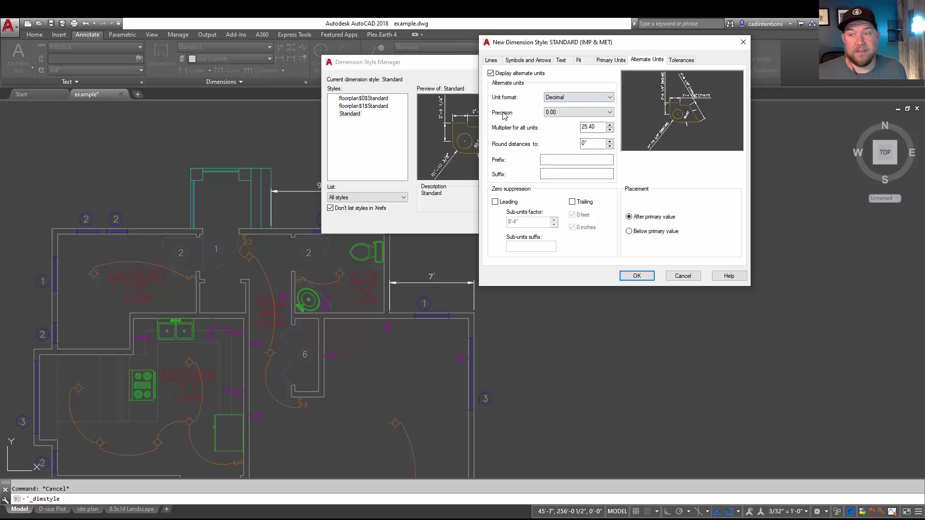
pyautogui.click(562, 112)
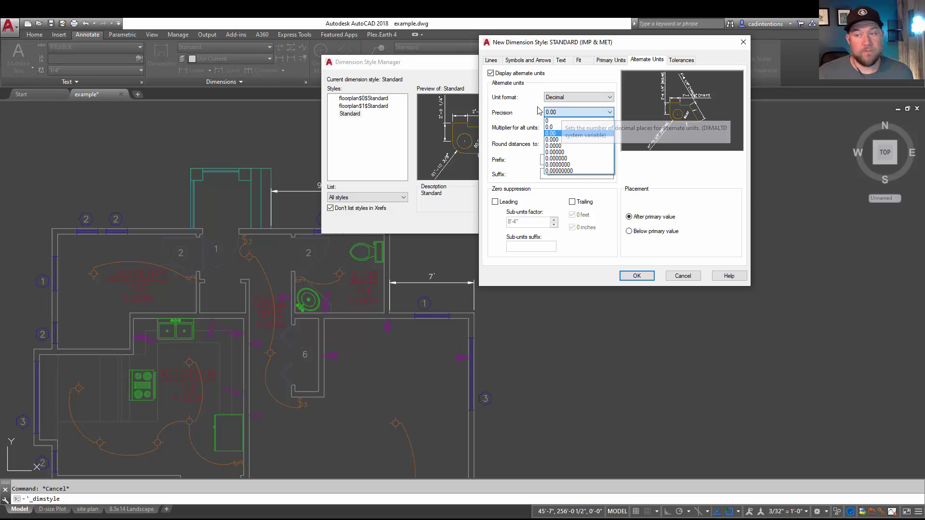
pyautogui.click(545, 111)
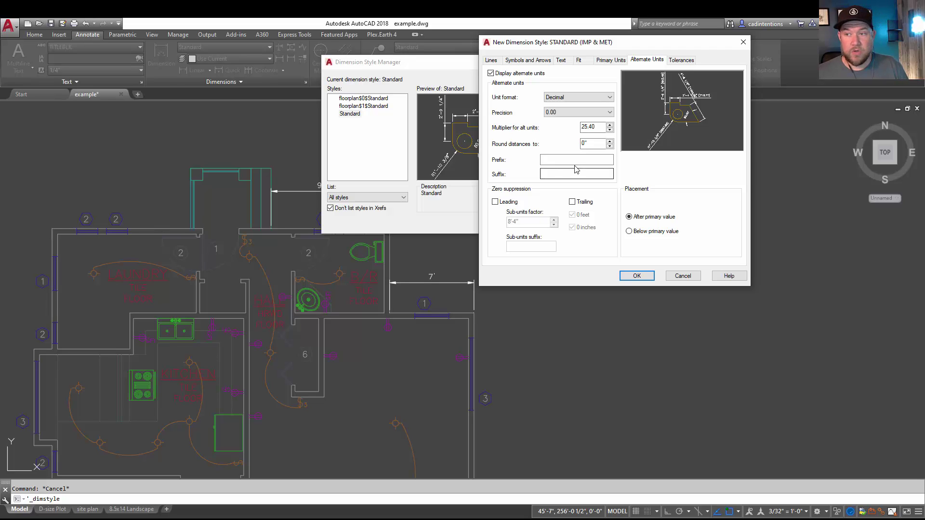
# Step: Set the alternate units multiplier to 25.40 and the rounding distance to 0"
pyautogui.moveTo(603, 127); pyautogui.dragTo(575, 130)
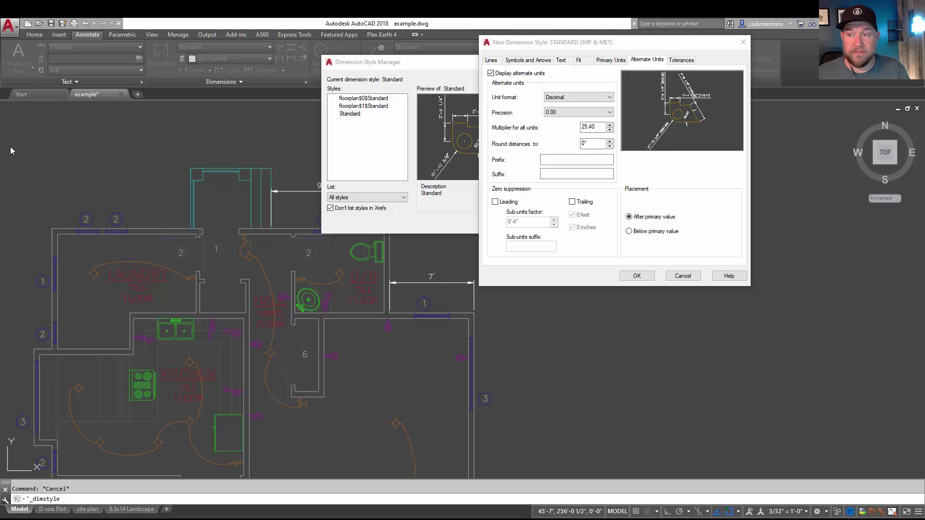
pyautogui.click(596, 128)
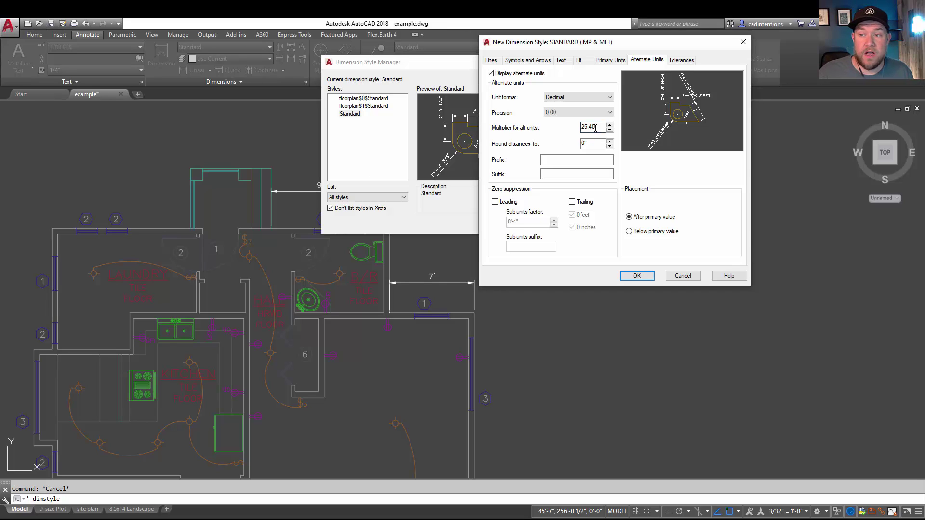
pyautogui.moveTo(596, 127); pyautogui.dragTo(576, 129)
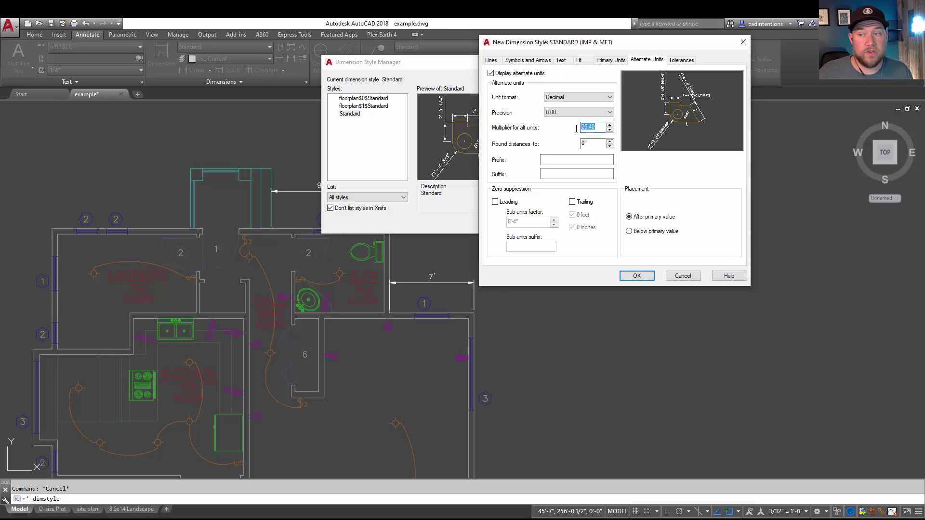
pyautogui.click(599, 143)
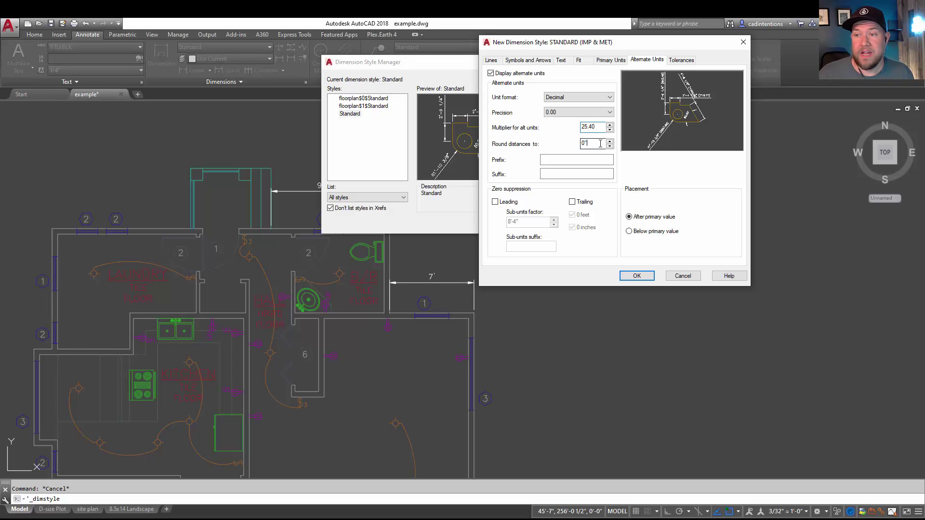
pyautogui.click(610, 141)
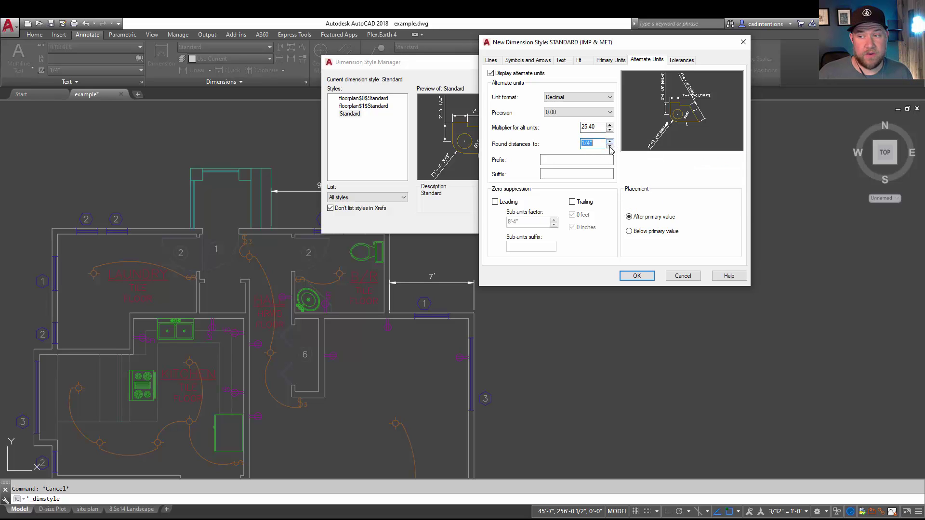
pyautogui.click(609, 147)
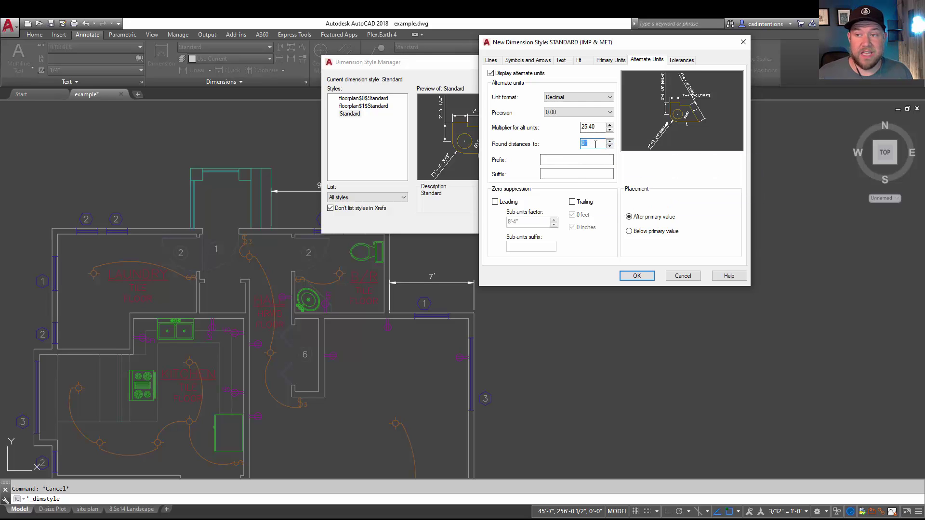
# Step: Give alternate units an MM suffix, place them below the primary value, and save the style
pyautogui.click(549, 160)
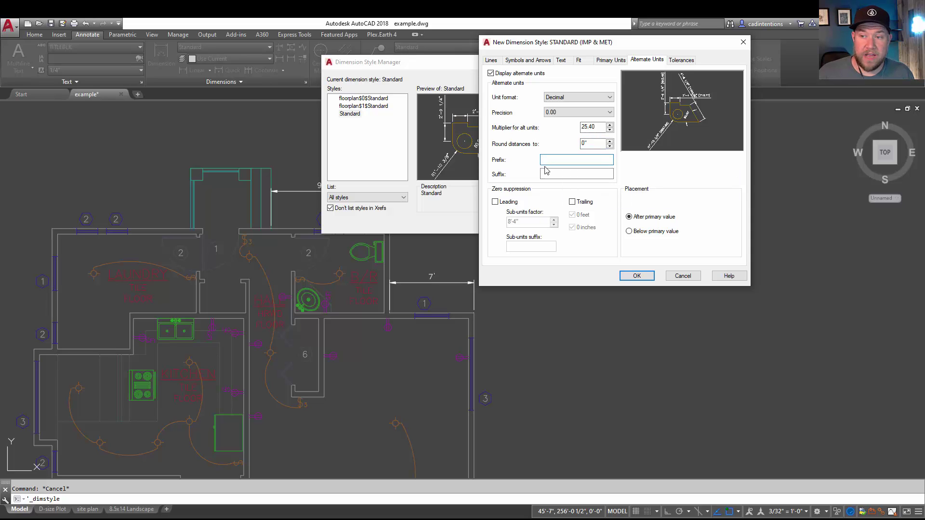
pyautogui.click(550, 176)
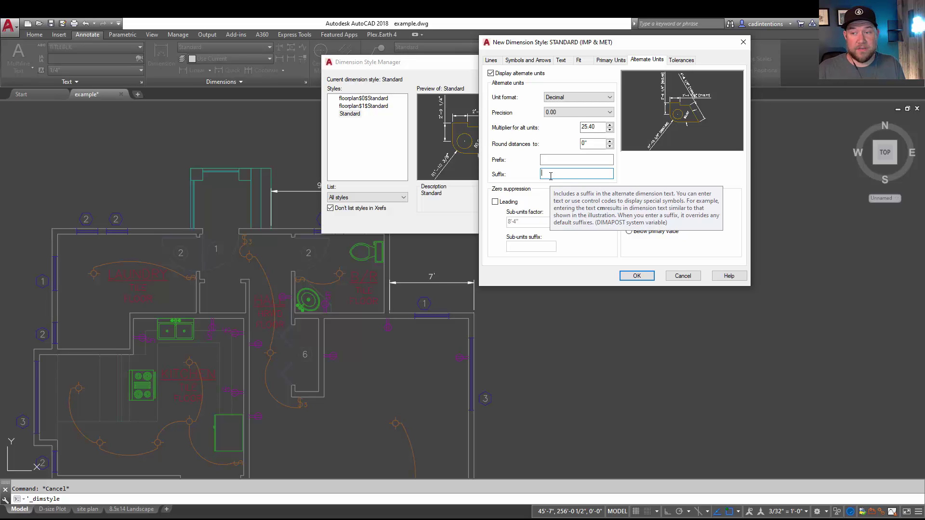
pyautogui.write('MM')
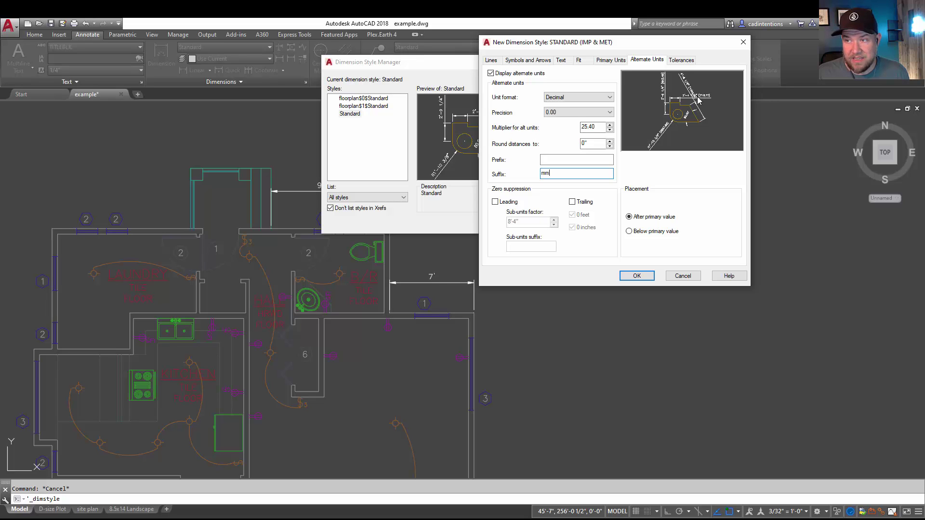
pyautogui.click(629, 231)
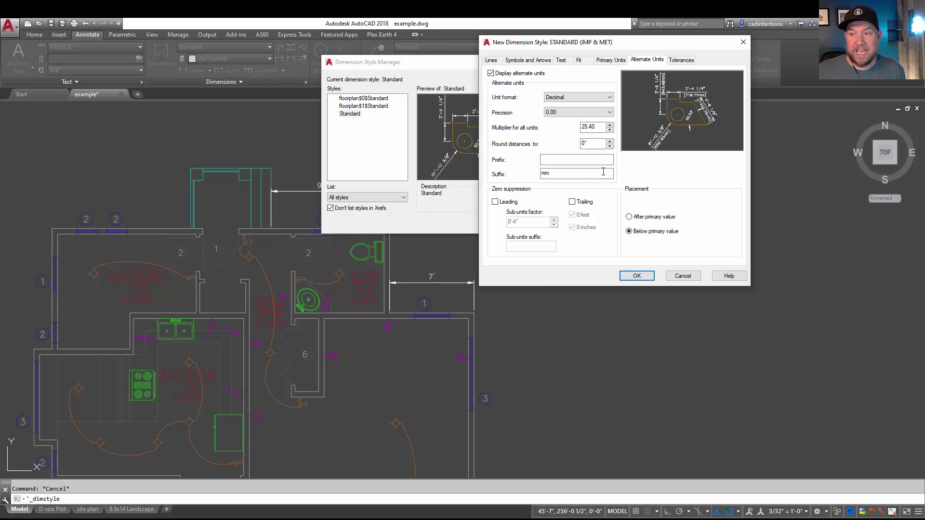
pyautogui.click(636, 276)
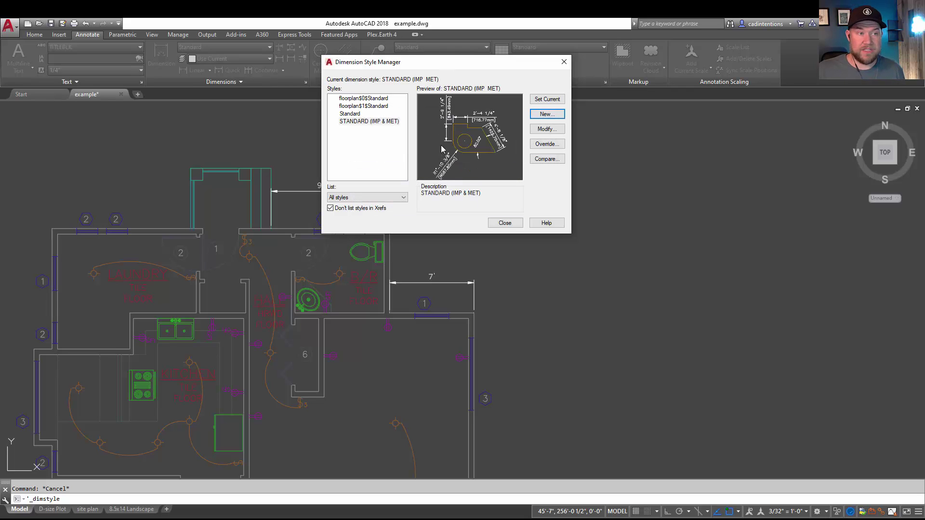
# Step: Close the Dimension Style Manager and return to the floor plan
pyautogui.click(505, 223)
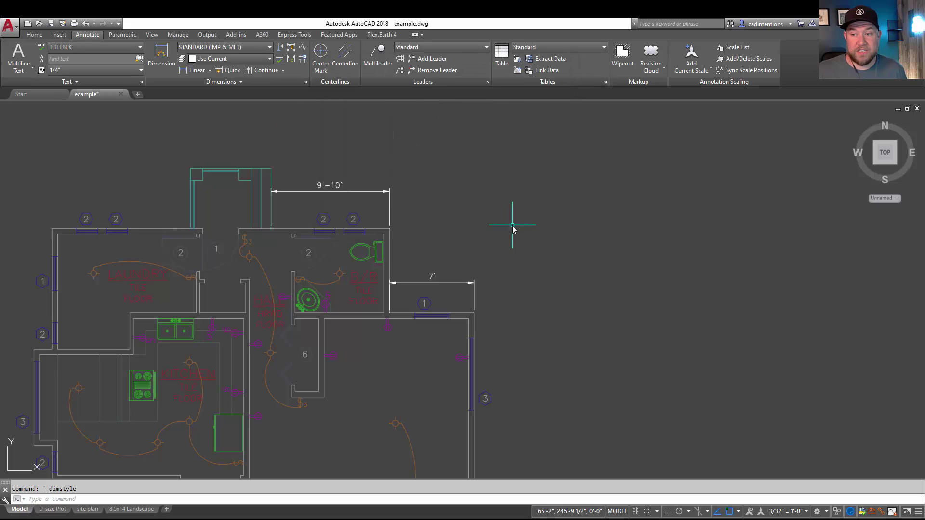
pyautogui.moveTo(486, 196); pyautogui.dragTo(487, 169, button='middle')
pyautogui.moveTo(478, 208); pyautogui.dragTo(449, 220, button='middle')
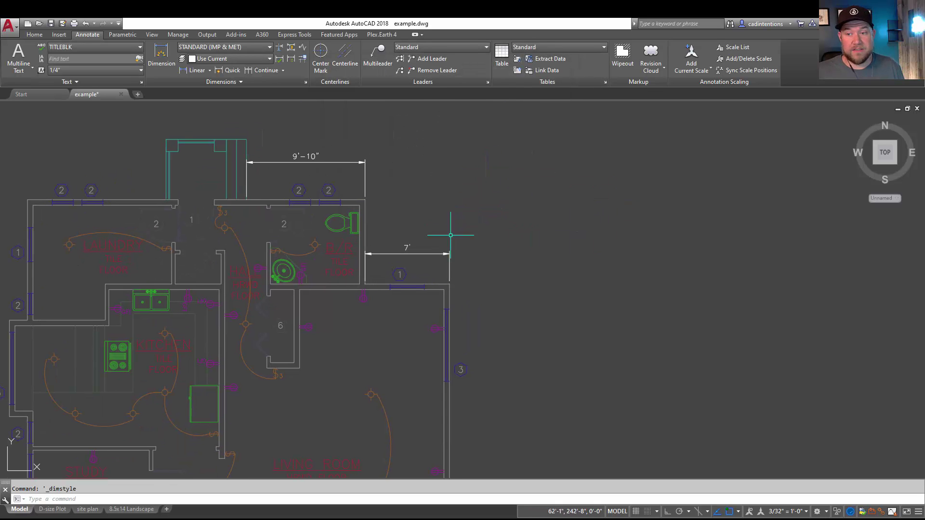
pyautogui.press('Escape')
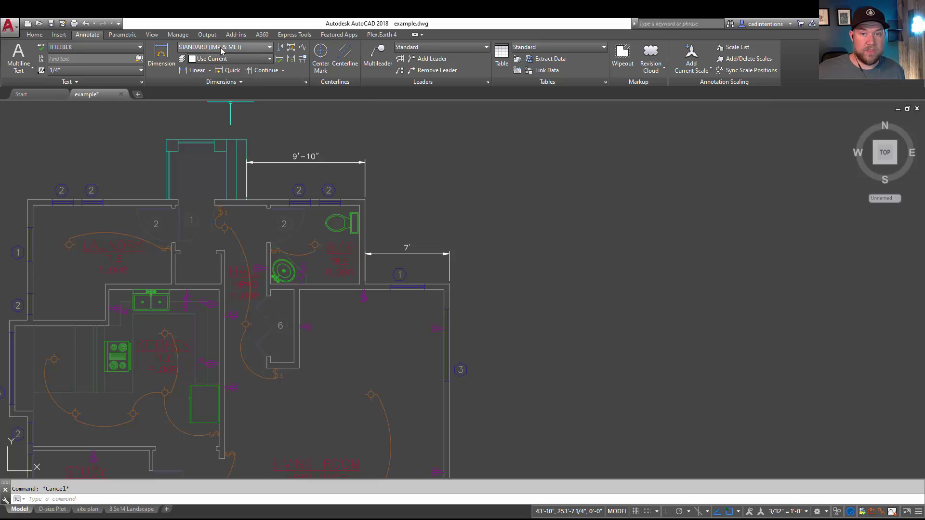
# Step: Dimension the laundry room's top wall as 11'-6" [3505.20mm], placed above the wall
pyautogui.click(198, 71)
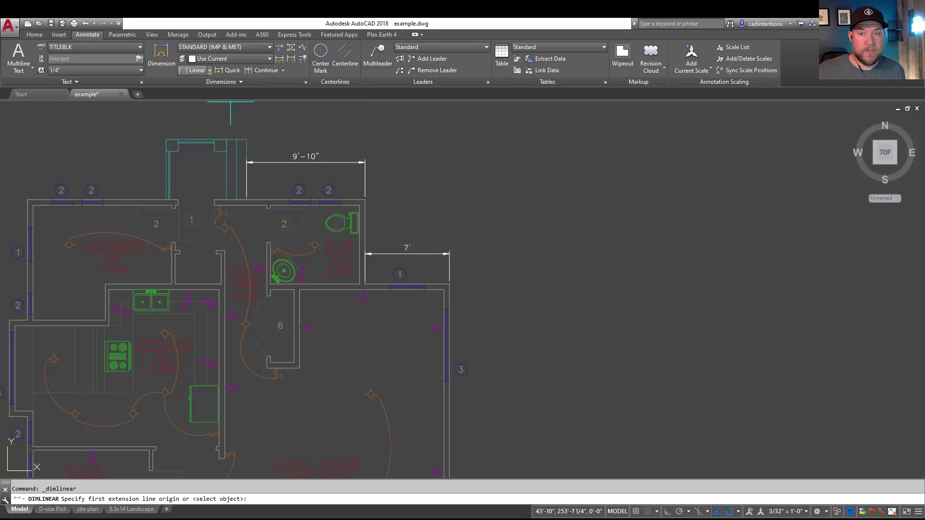
pyautogui.click(165, 199)
pyautogui.click(20, 199)
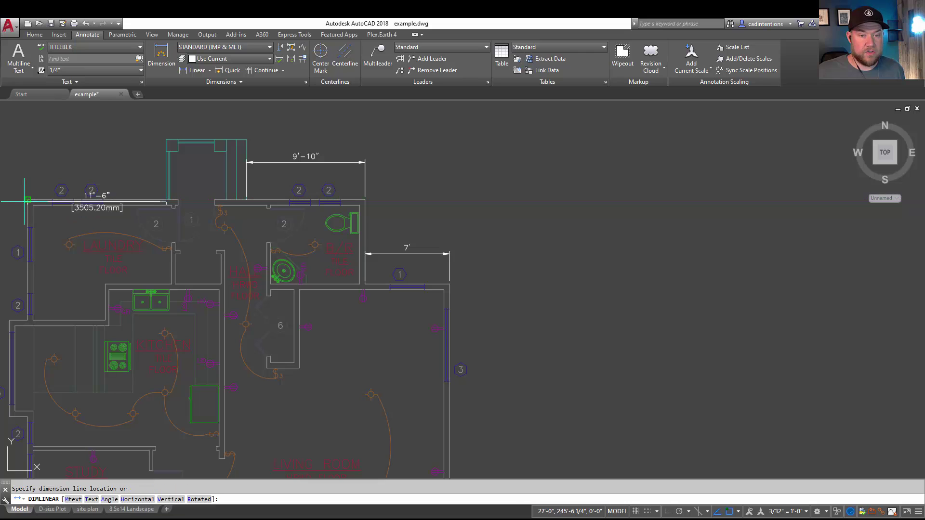
pyautogui.click(116, 154)
pyautogui.moveTo(117, 157); pyautogui.dragTo(134, 157, button='middle')
pyautogui.scroll(4, 134, 157)
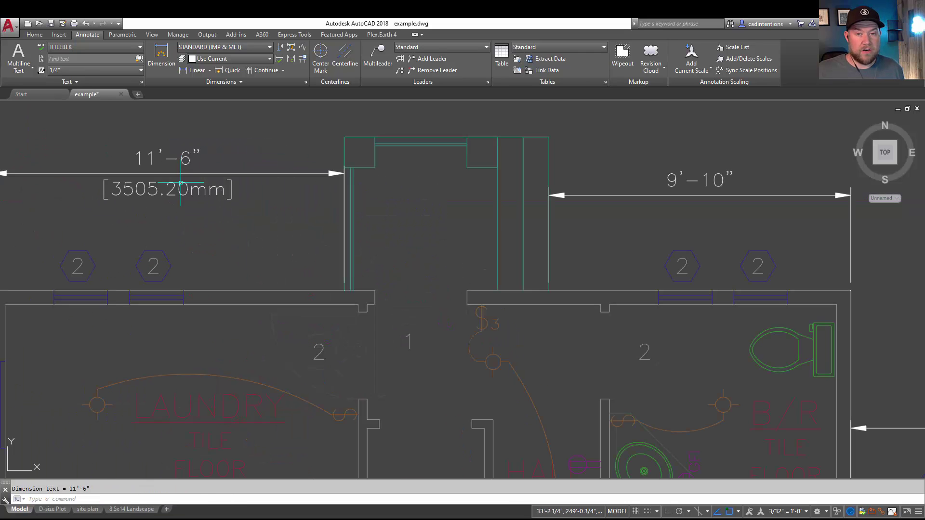
pyautogui.press('Escape')
pyautogui.scroll(-2, 207, 320)
pyautogui.moveTo(600, 316); pyautogui.dragTo(499, 264, button='middle')
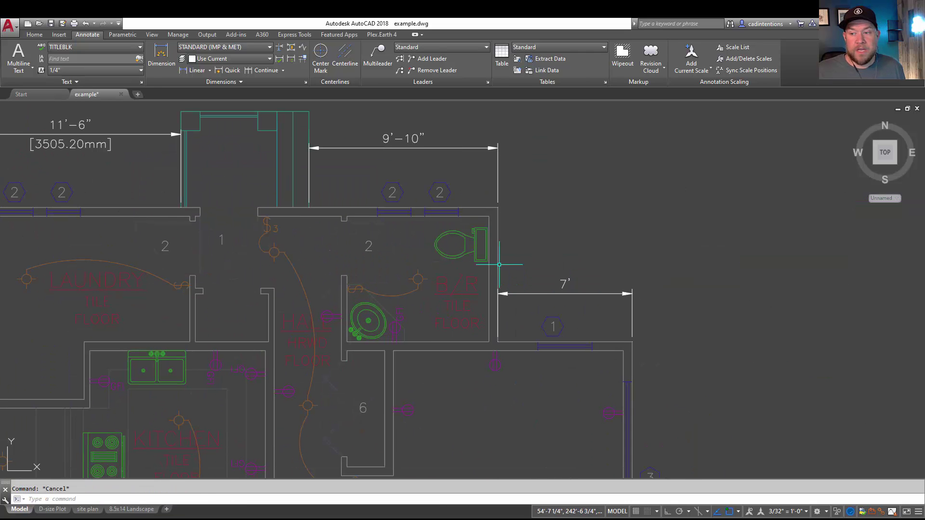
# Step: Set the 7' dimension's Dim style to STANDARD (IMP & MET) in Properties
pyautogui.click(568, 286)
pyautogui.click(548, 266)
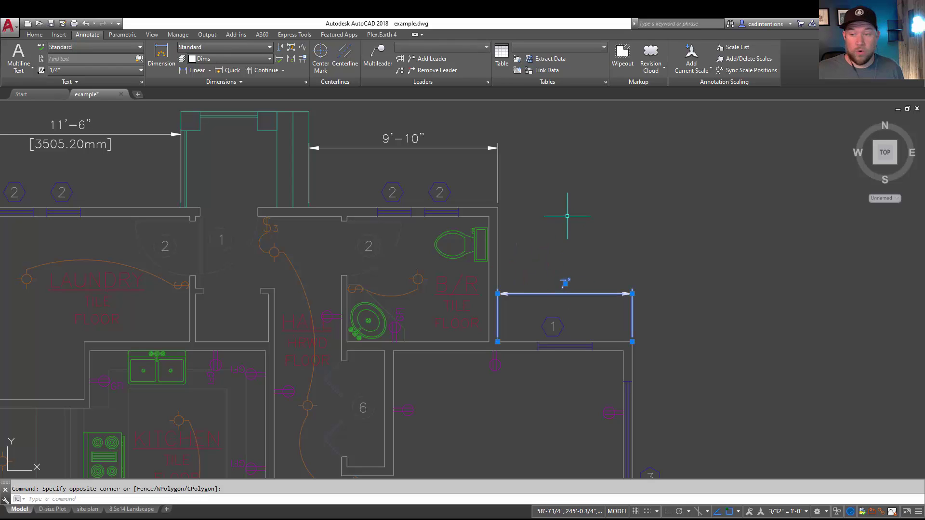
pyautogui.hotkey('ctrl', '1')
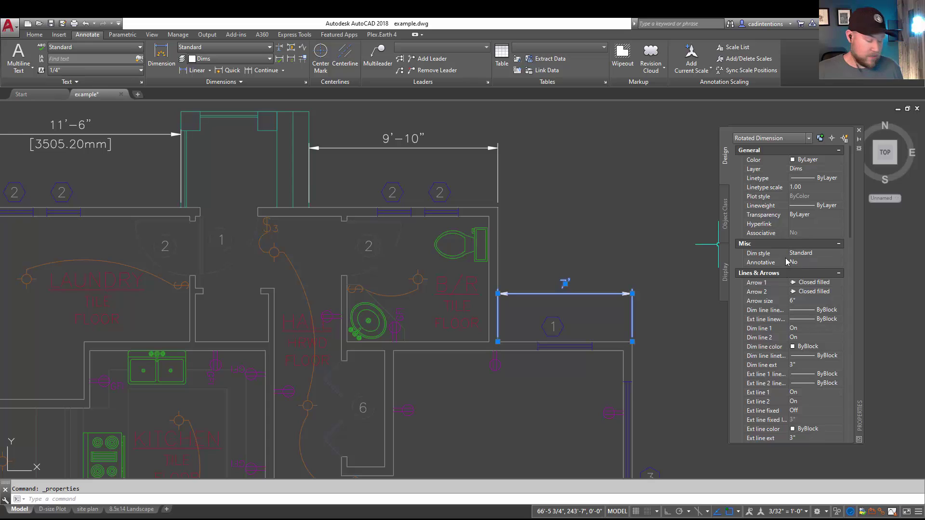
pyautogui.rightClick(576, 259)
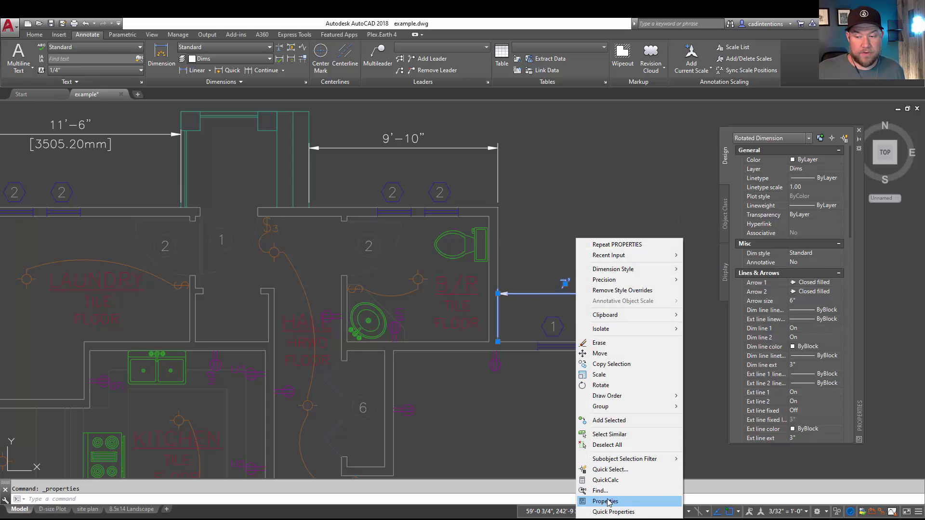
pyautogui.press('Escape')
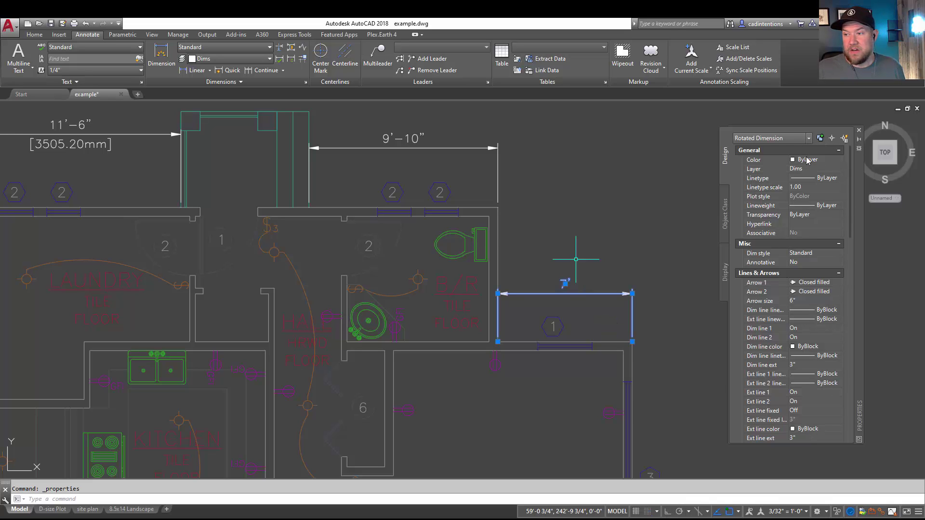
pyautogui.click(815, 254)
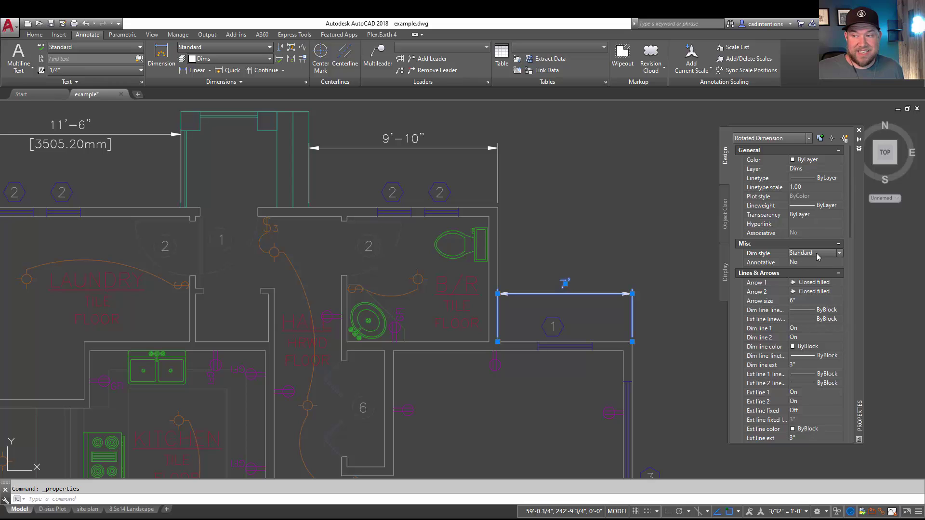
pyautogui.click(818, 257)
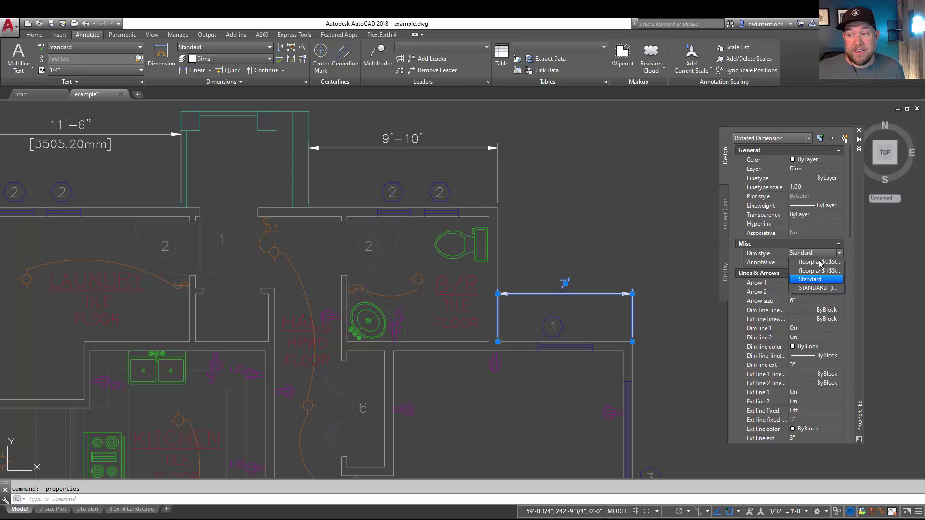
pyautogui.click(820, 288)
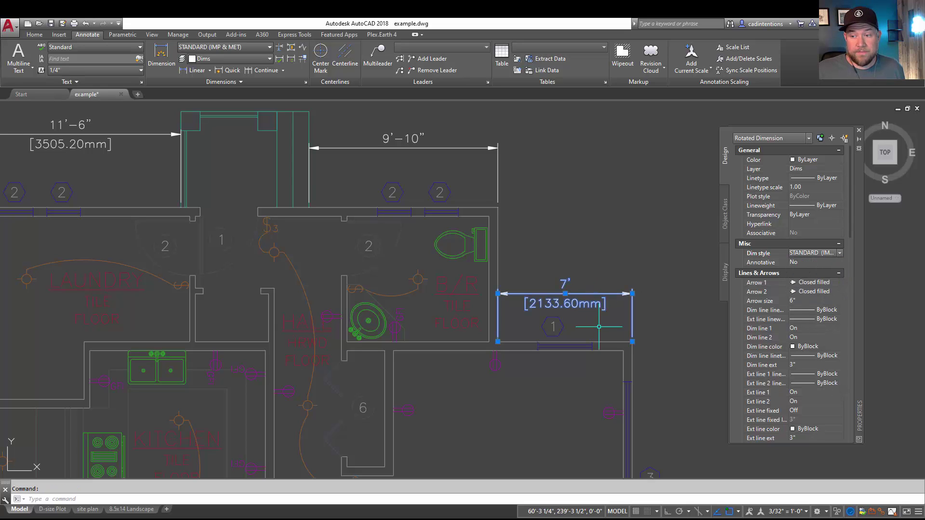
pyautogui.press('Escape')
pyautogui.moveTo(599, 327); pyautogui.dragTo(489, 265, button='middle')
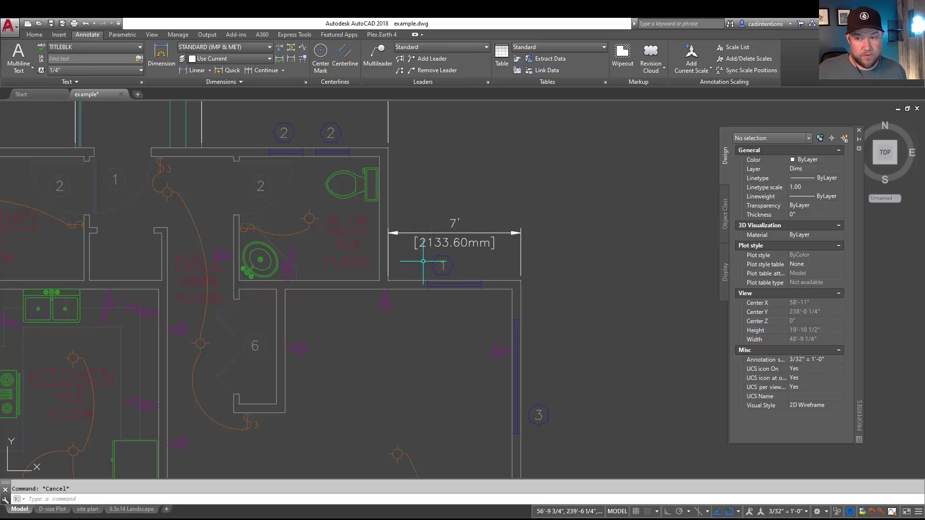
# Step: Match the 9'-10" dimension to the 7' dimension's dual-unit style with MA
pyautogui.scroll(-2, 477, 206)
pyautogui.moveTo(479, 196); pyautogui.dragTo(465, 221, button='middle')
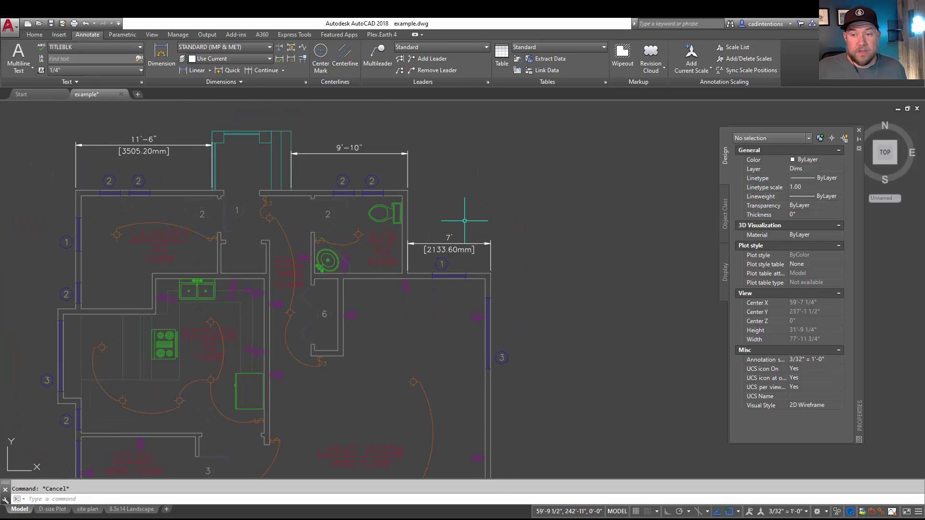
pyautogui.write('MA')
pyautogui.press('Return')
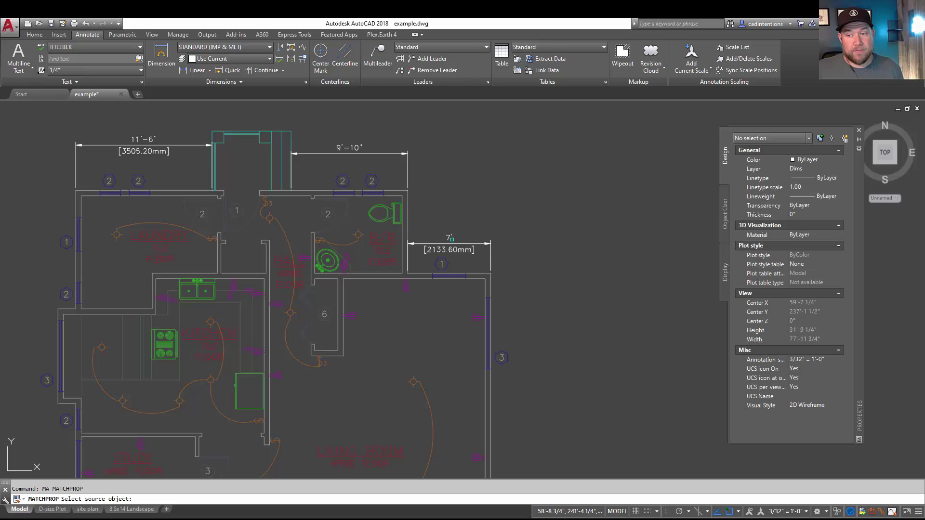
pyautogui.click(462, 243)
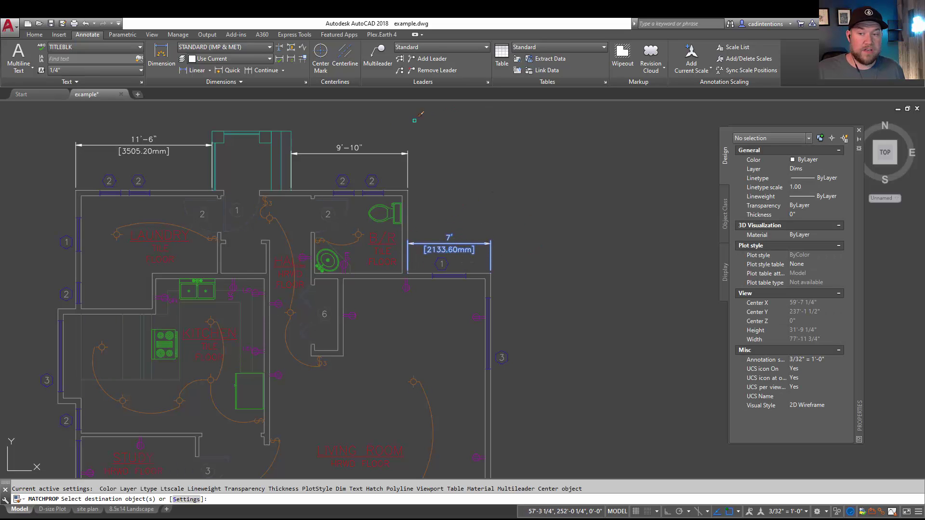
pyautogui.click(360, 154)
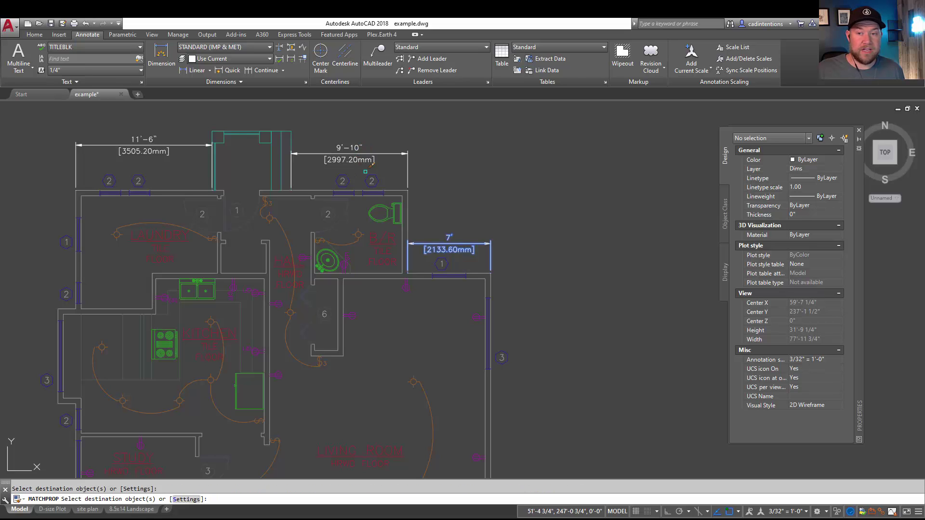
pyautogui.press('Escape')
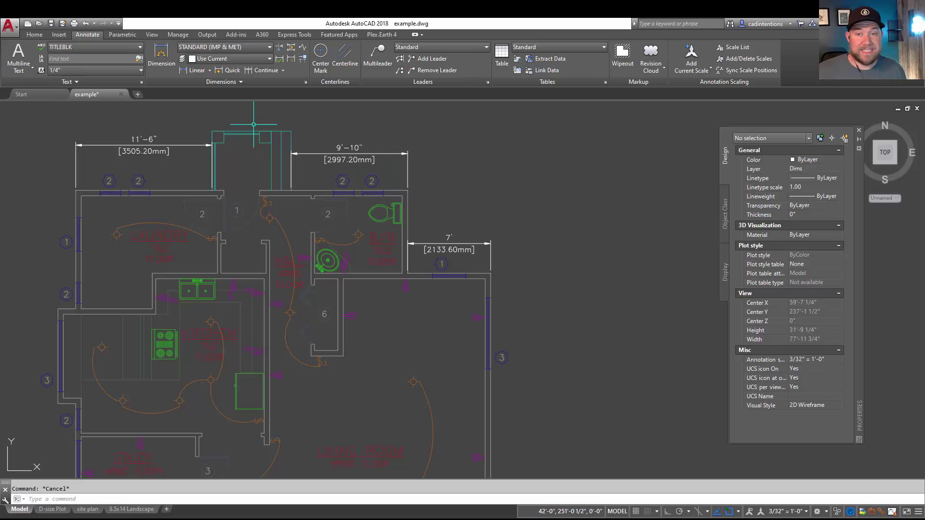
# Step: Add a vertical 33' [10058.40mm] dimension along the right exterior wall
pyautogui.click(180, 72)
pyautogui.click(491, 273)
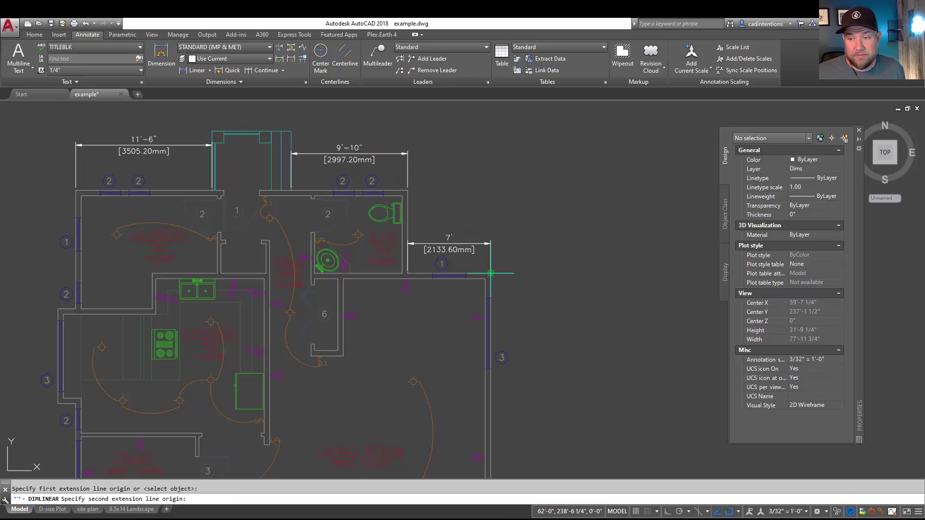
pyautogui.moveTo(490, 274); pyautogui.dragTo(471, 190, button='middle')
pyautogui.scroll(-2, 471, 256)
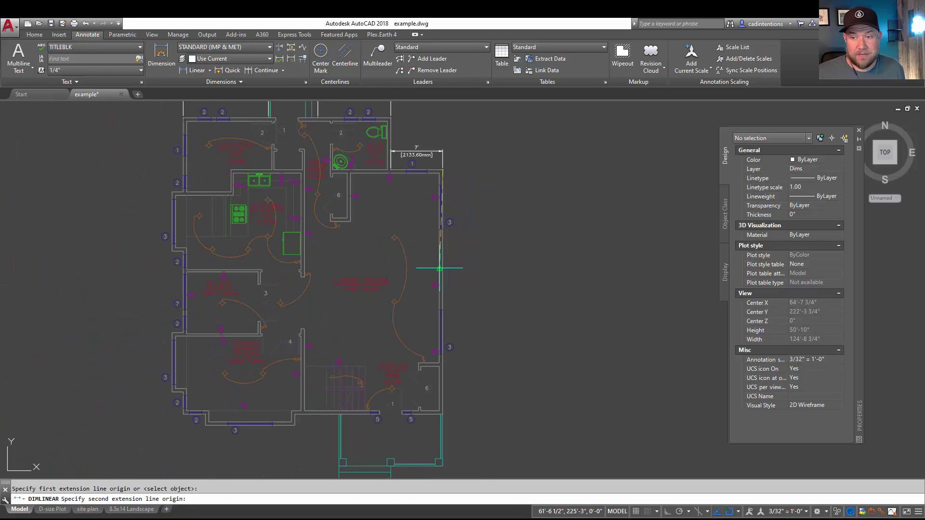
pyautogui.click(443, 413)
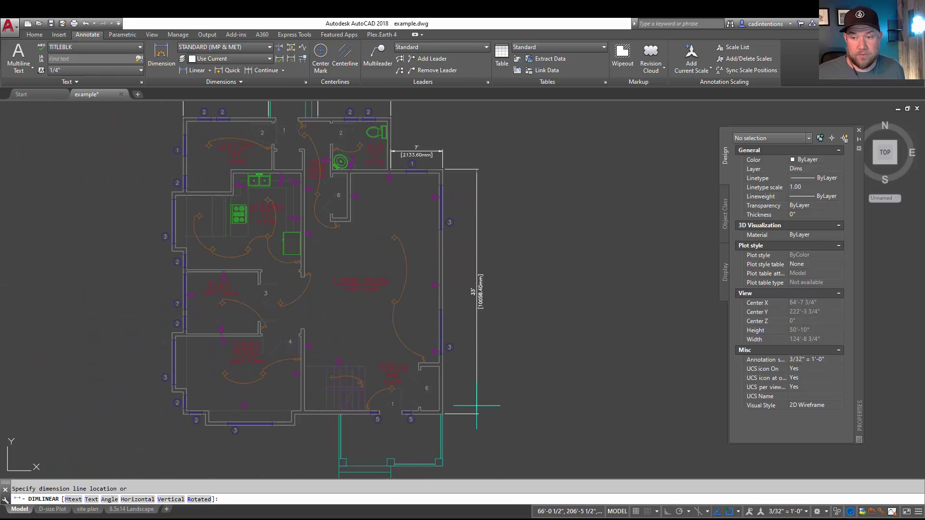
pyautogui.click(468, 391)
pyautogui.press('Escape')
pyautogui.scroll(5, 470, 309)
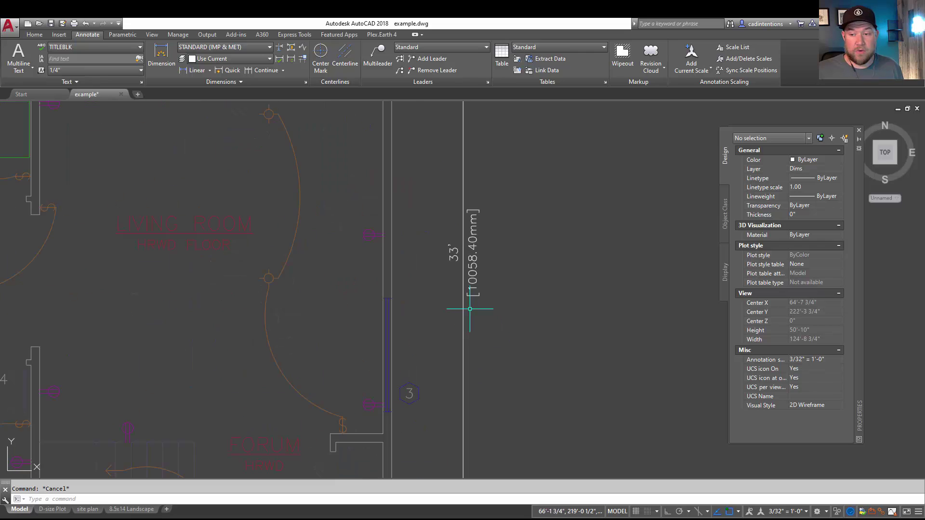
pyautogui.scroll(2, 470, 309)
pyautogui.scroll(-6, 407, 172)
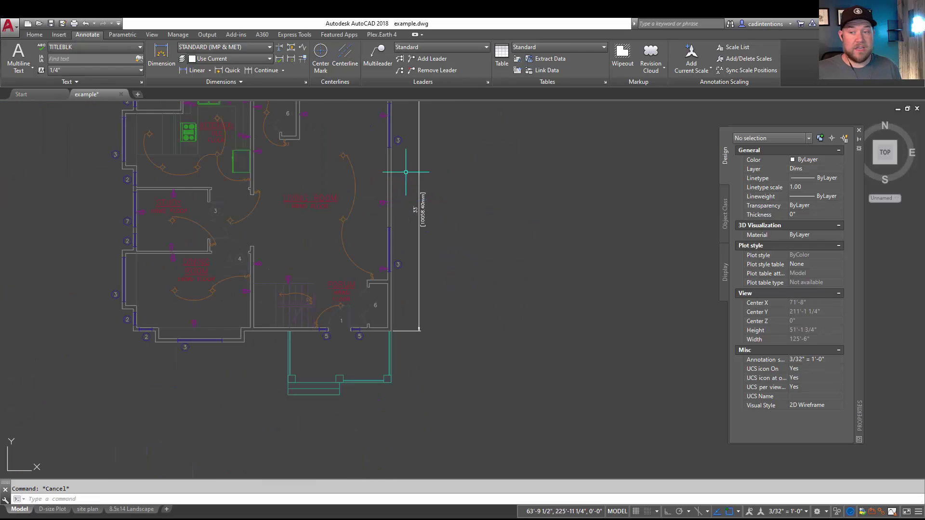
pyautogui.moveTo(406, 172); pyautogui.dragTo(427, 211, button='middle')
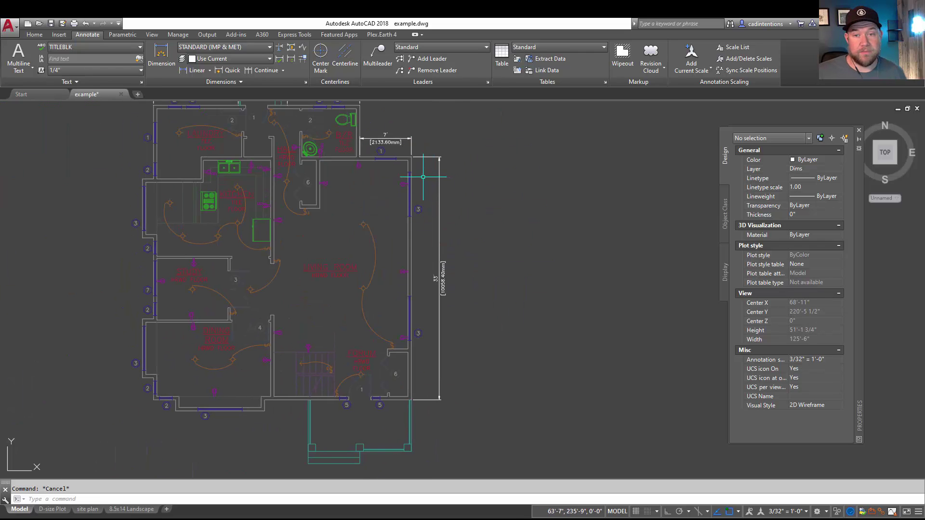